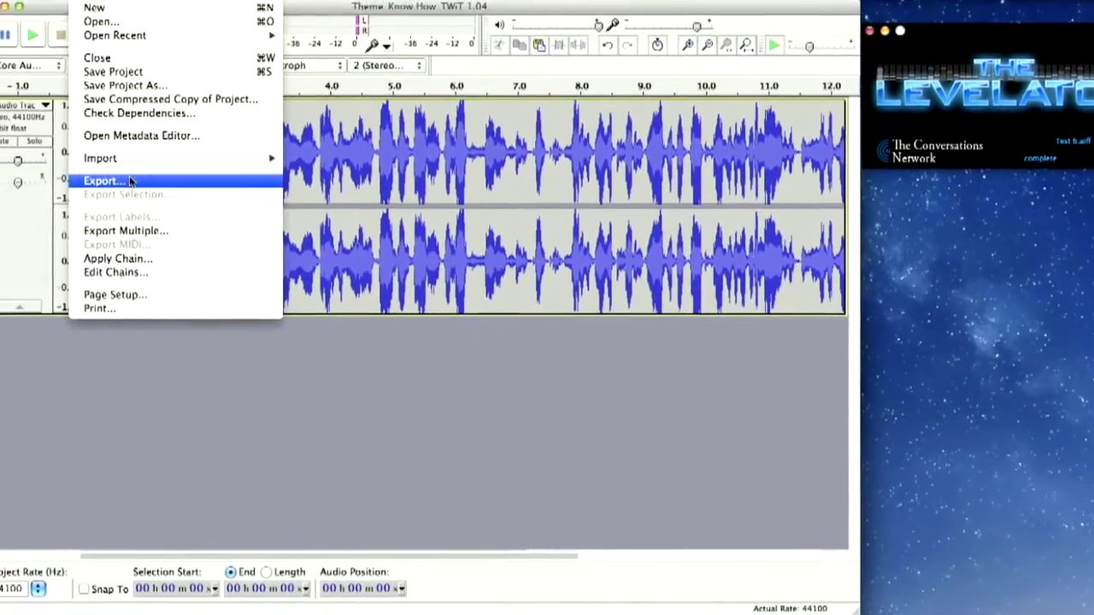
Step: Export the recording to the Desktop as Super Audio in AIFF (Apple) signed 16 bit PCM format with blank metadata
left_click(130, 181)
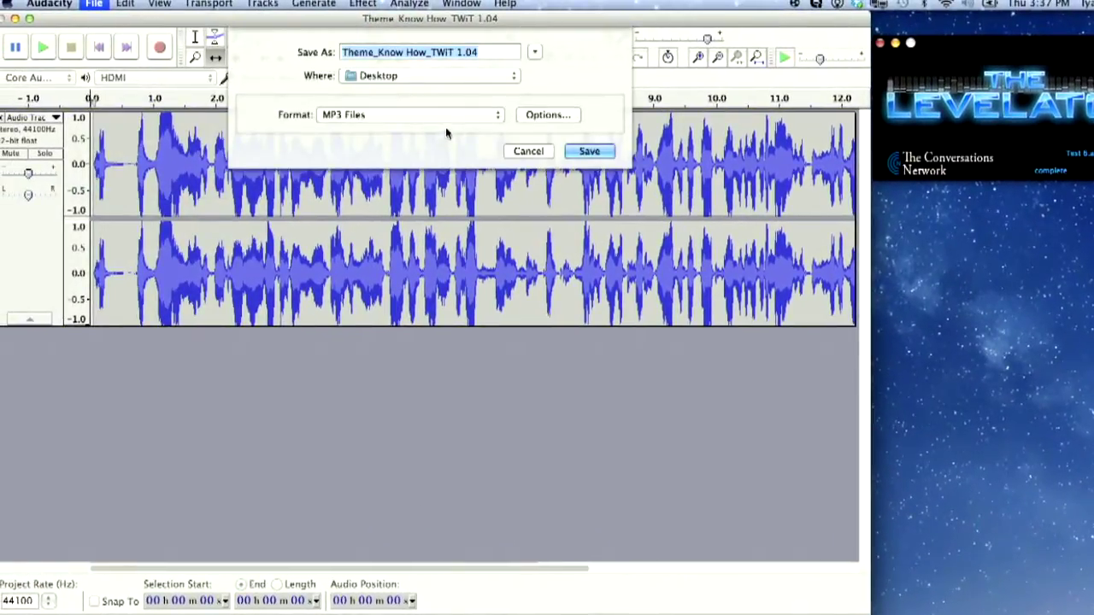
left_click(456, 116)
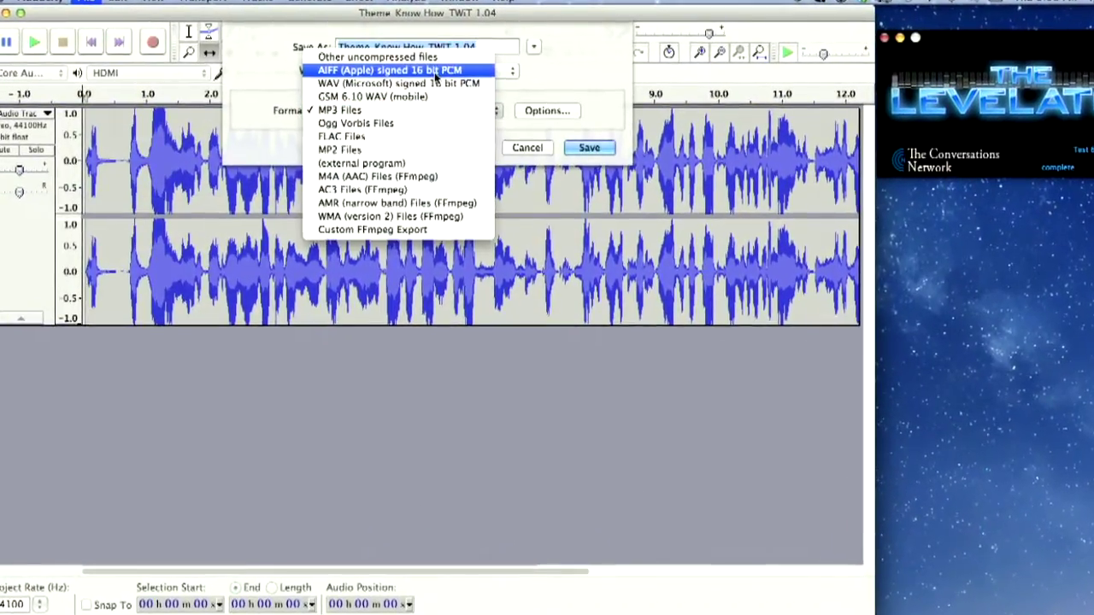
left_click(435, 71)
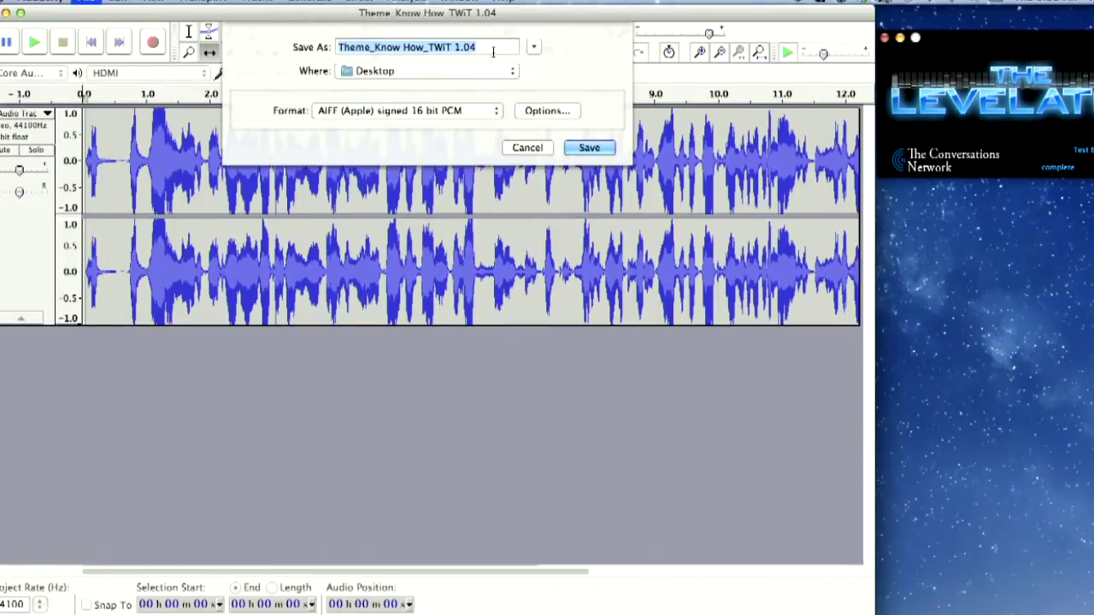
type("Super P")
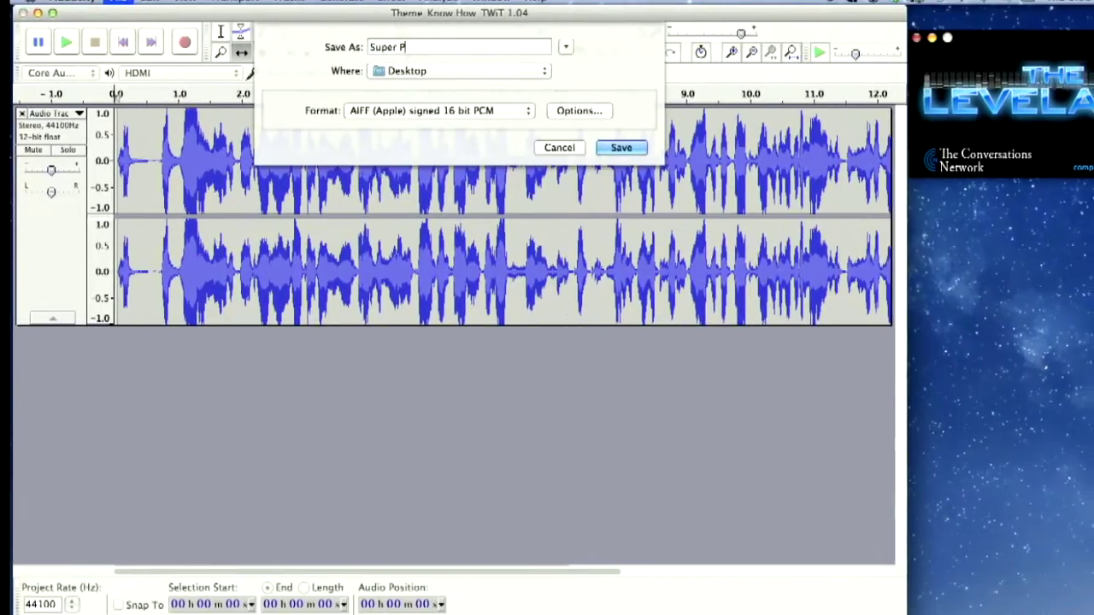
left_click(622, 148)
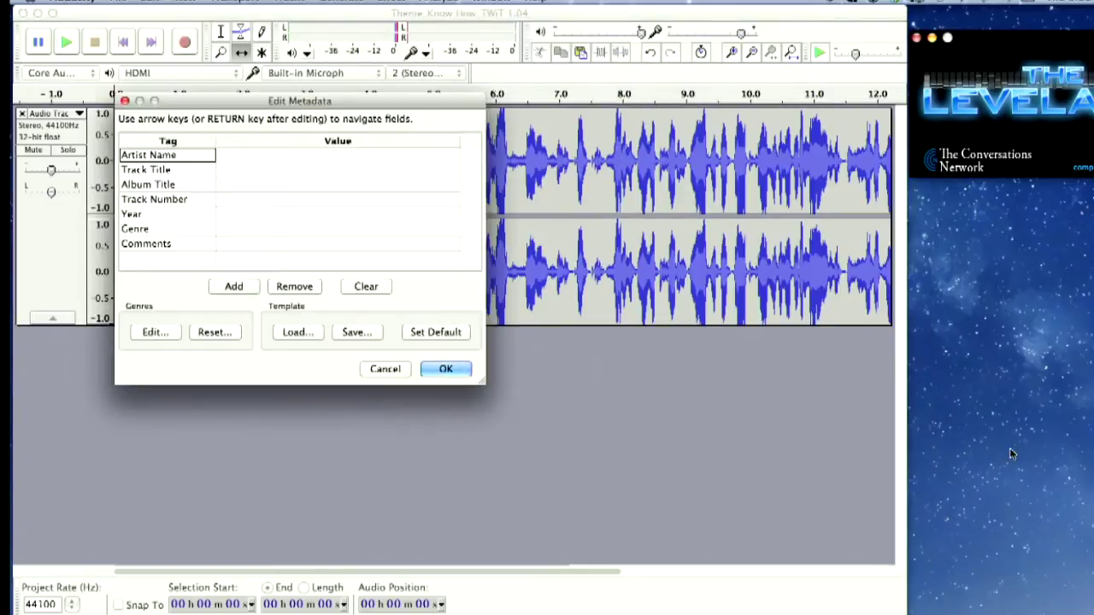
left_click(443, 368)
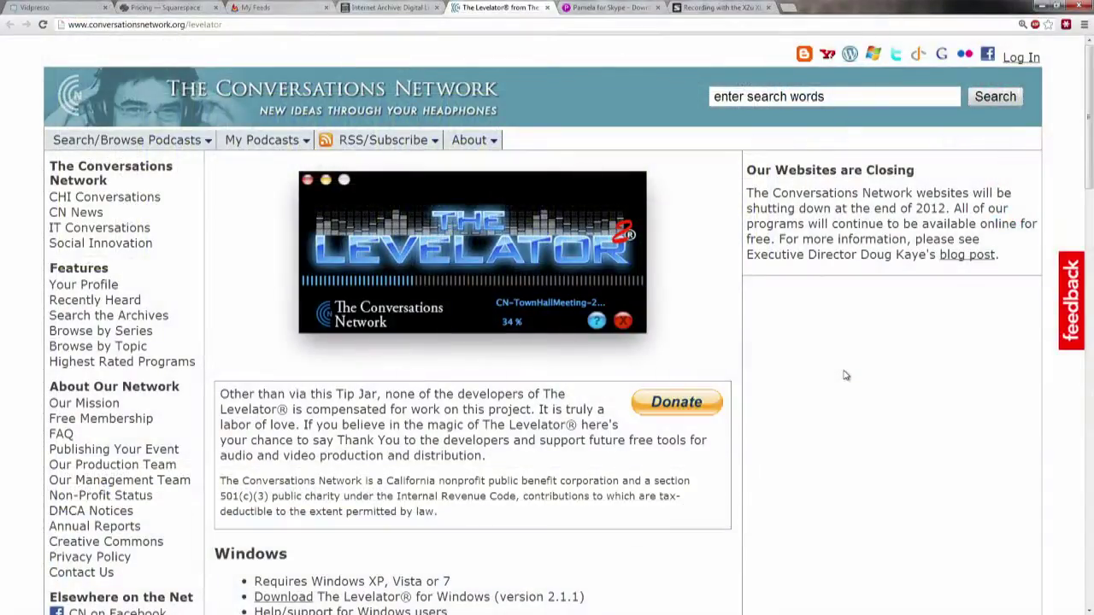
Step: Process the Super Audio.aiff file from the desktop with The Levelator
scroll(1080, 211, "down", 1)
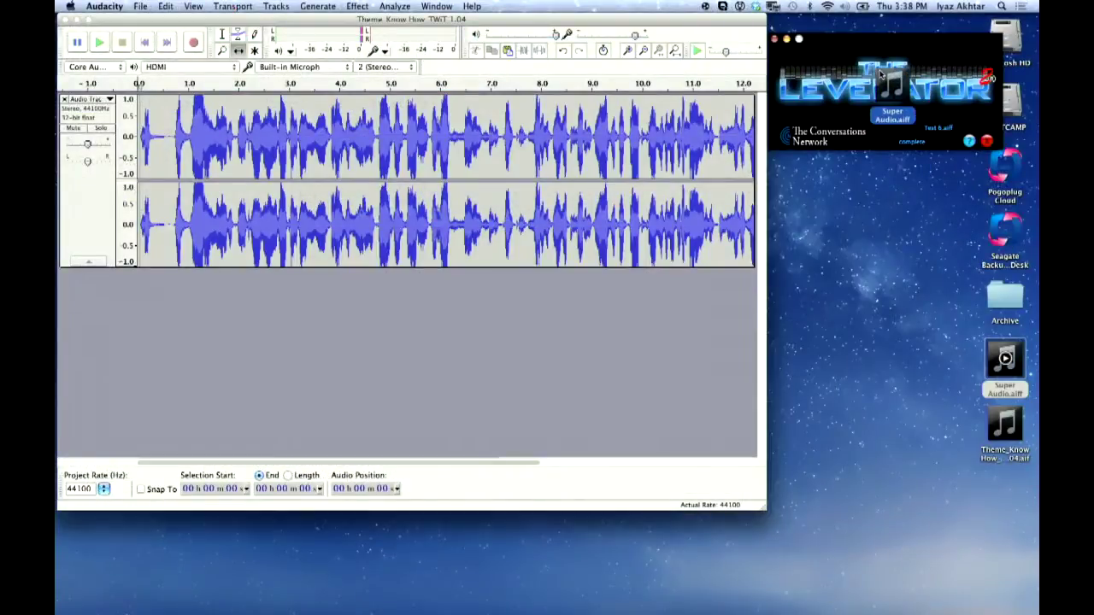
left_click_drag(880, 75, 882, 75)
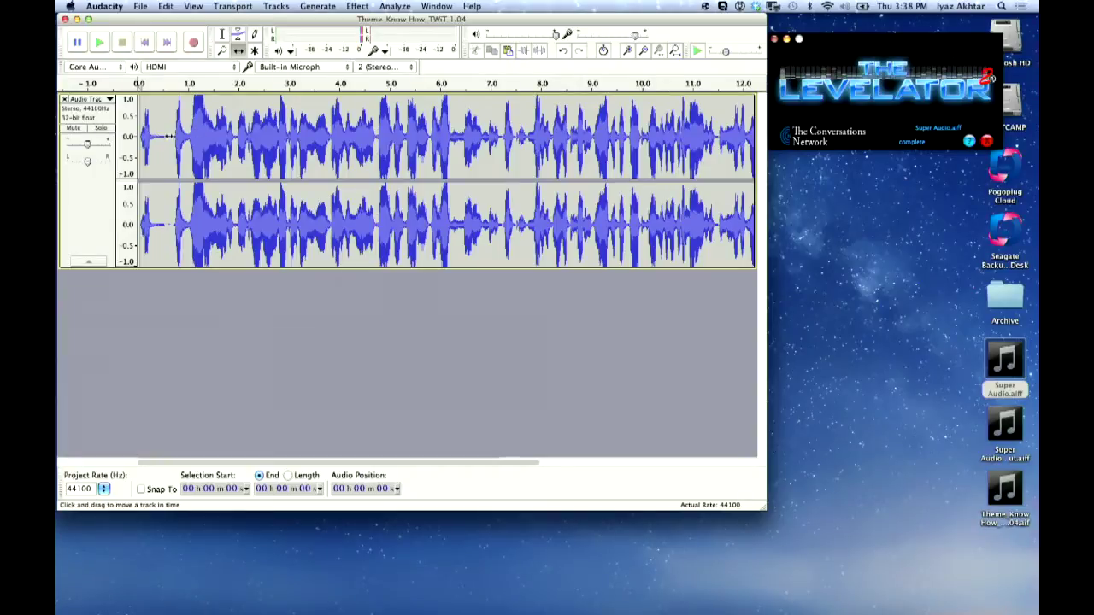
Step: Replace the existing audio track with the levelled Super Audio.output file, reading it directly from the original
left_click(65, 100)
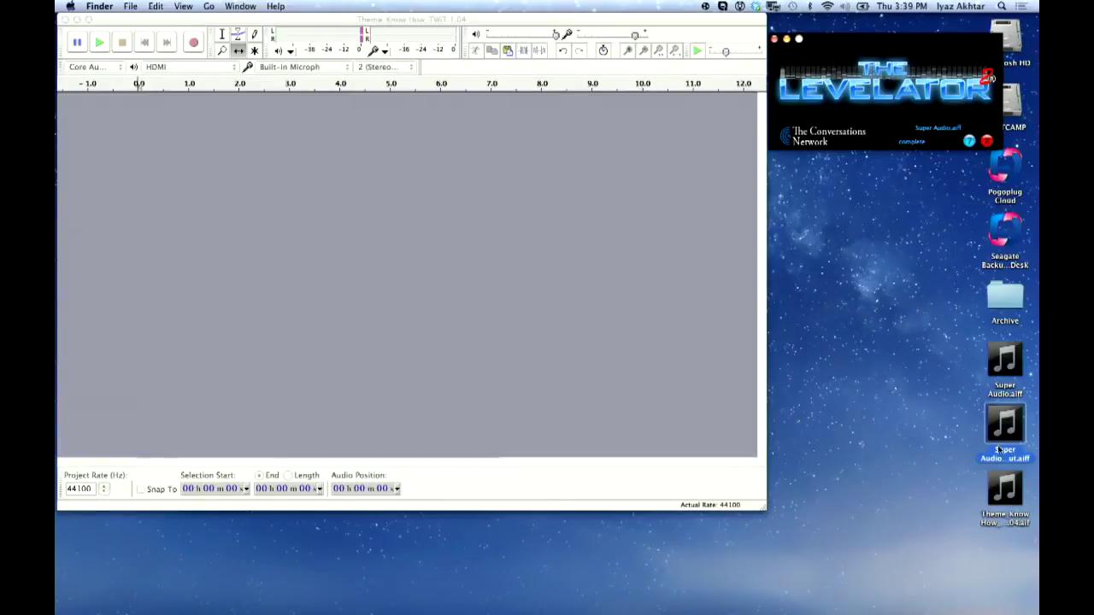
left_click_drag(996, 434, 326, 213)
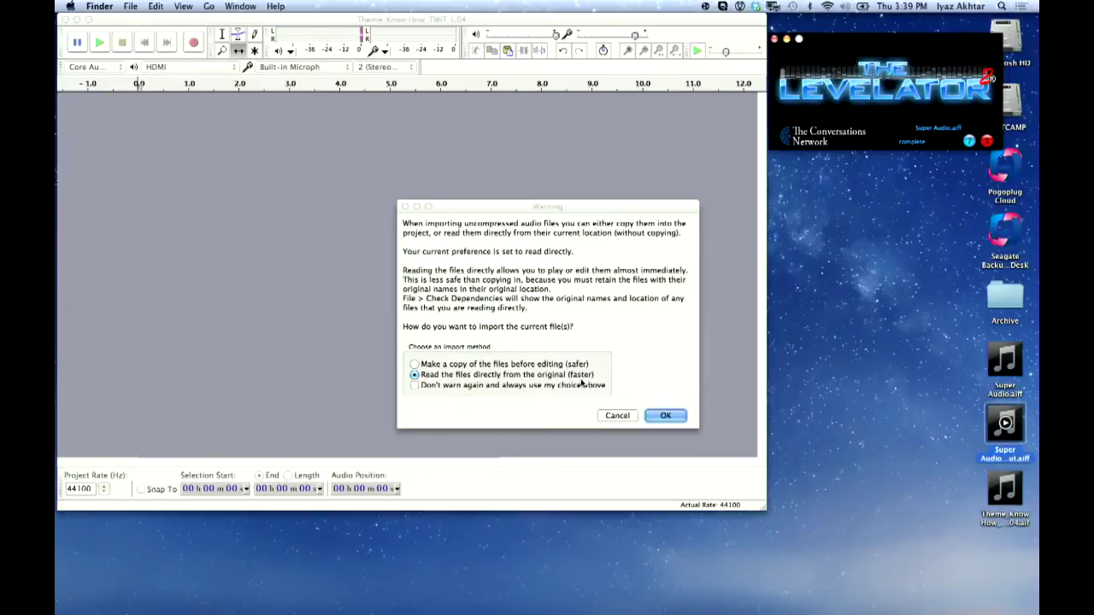
left_click(670, 416)
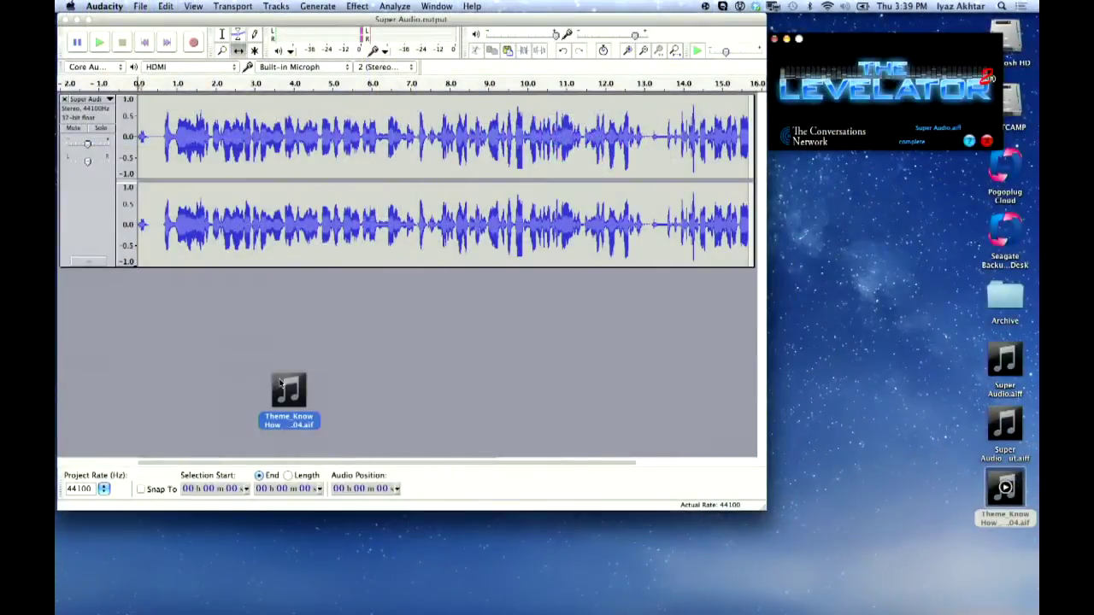
Step: Import the Theme_Know How audio file from the desktop as a second track below the voice recording
left_click_drag(279, 383, 182, 325)
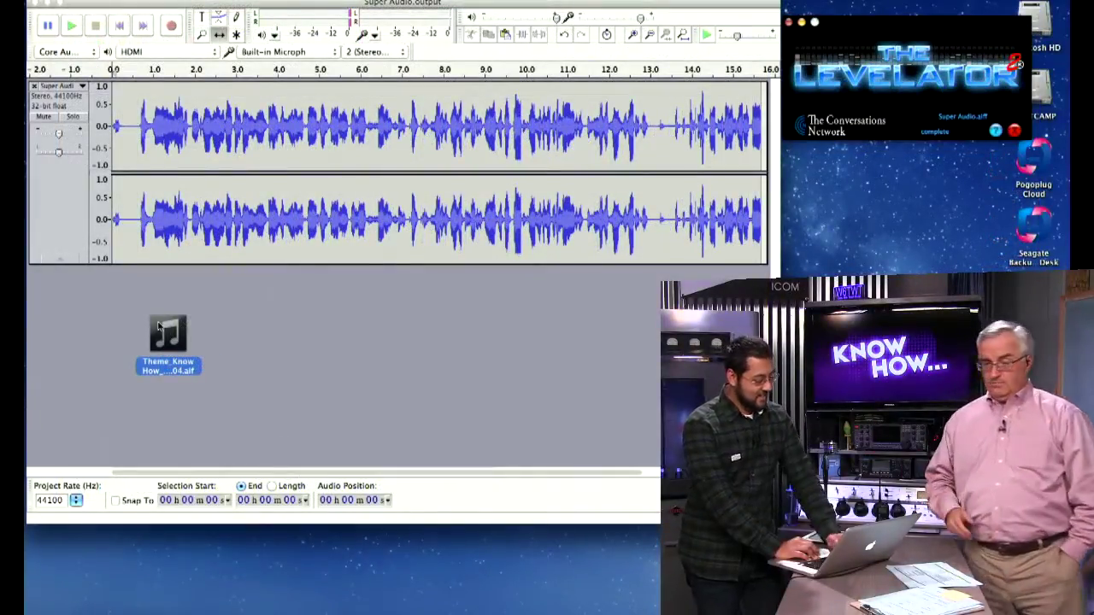
left_click_drag(158, 325, 144, 298)
left_click(679, 422)
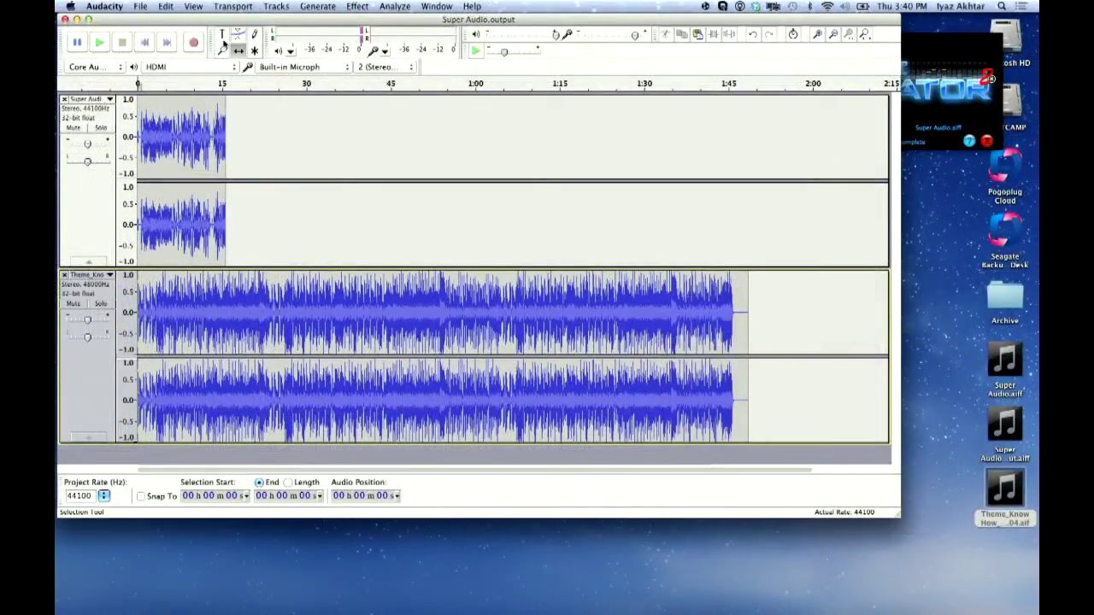
Step: Trim the theme track to about its first 5 seconds and shift the Super Audio clip to start where it ends
left_click_drag(161, 288, 761, 342)
key("Delete")
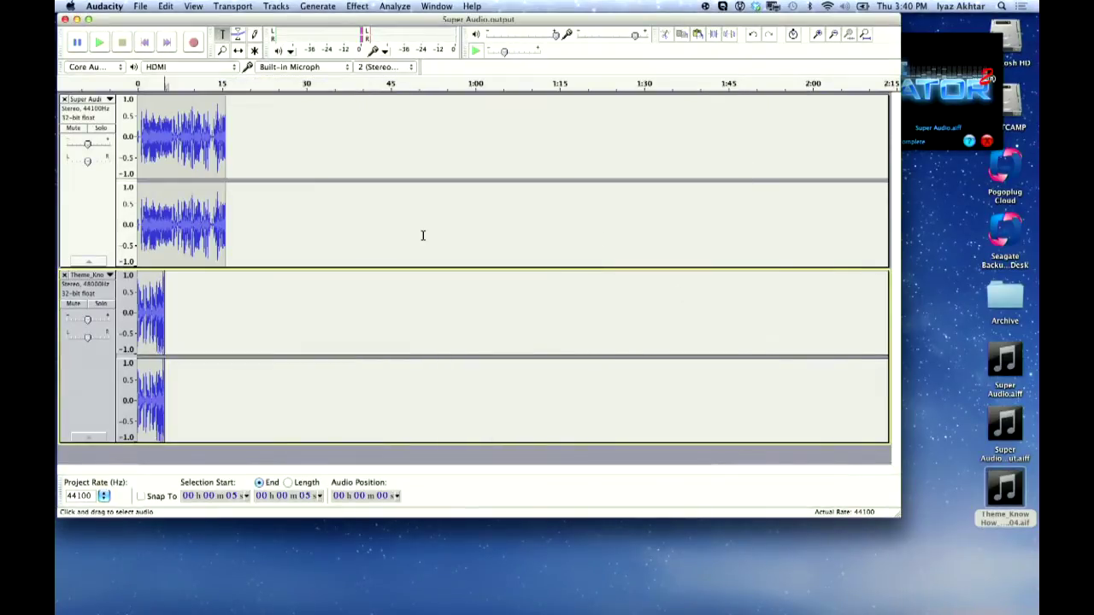
left_click(240, 51)
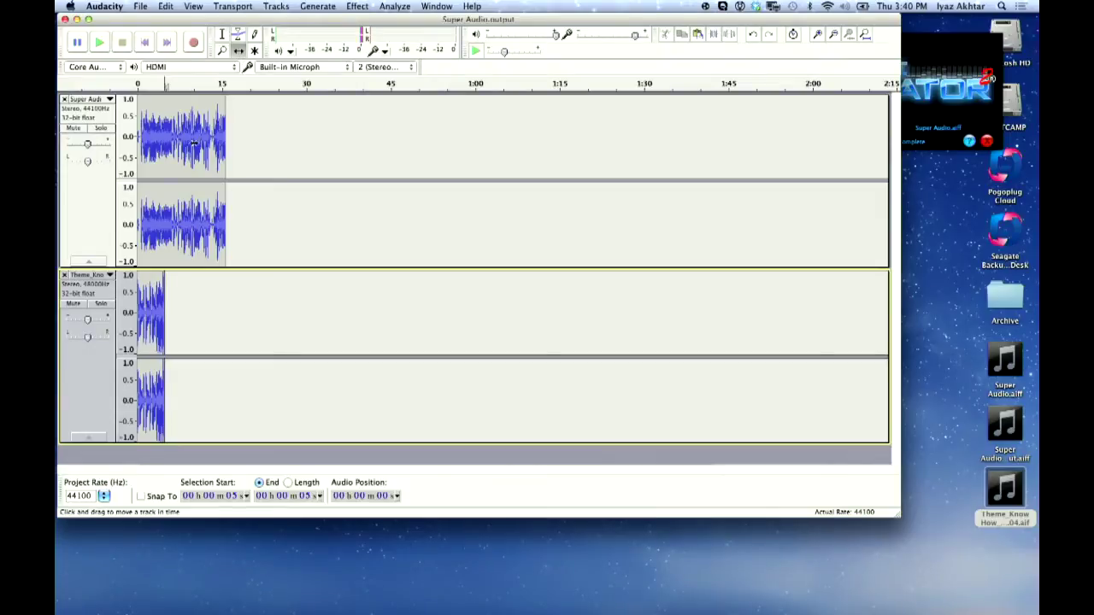
left_click_drag(186, 143, 212, 145)
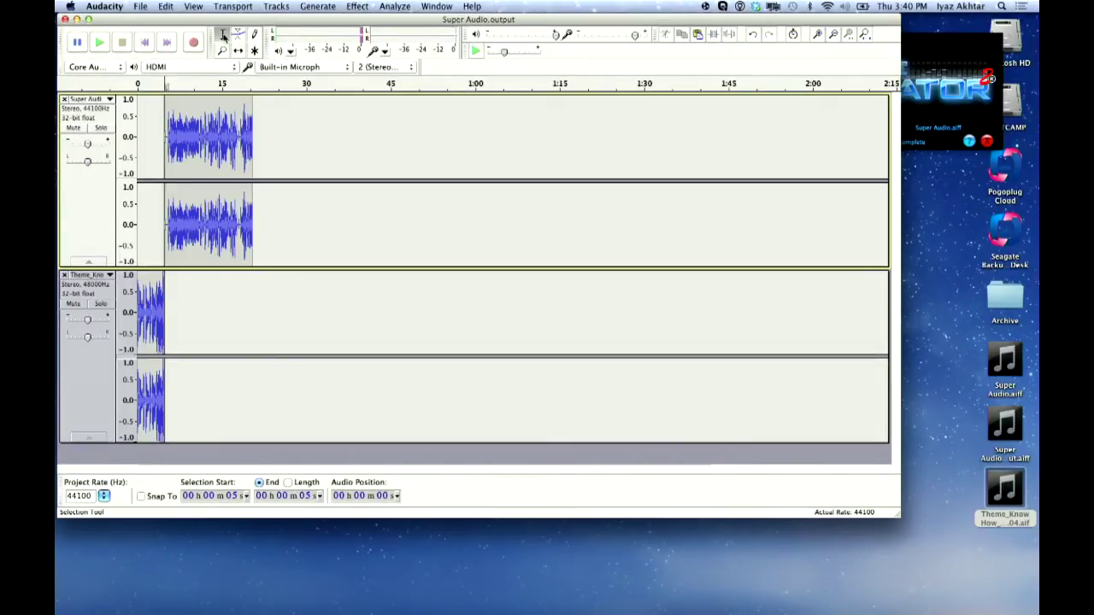
Step: Apply Fade Out to the end of the theme track, from about 3 seconds onward
left_click_drag(184, 303, 155, 307)
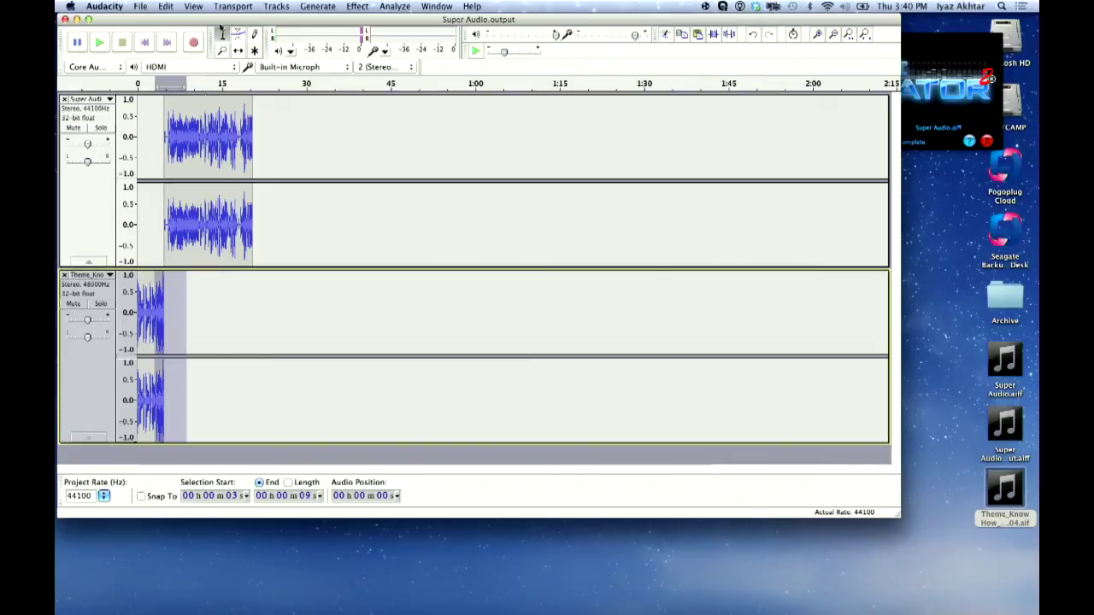
left_click(268, 6)
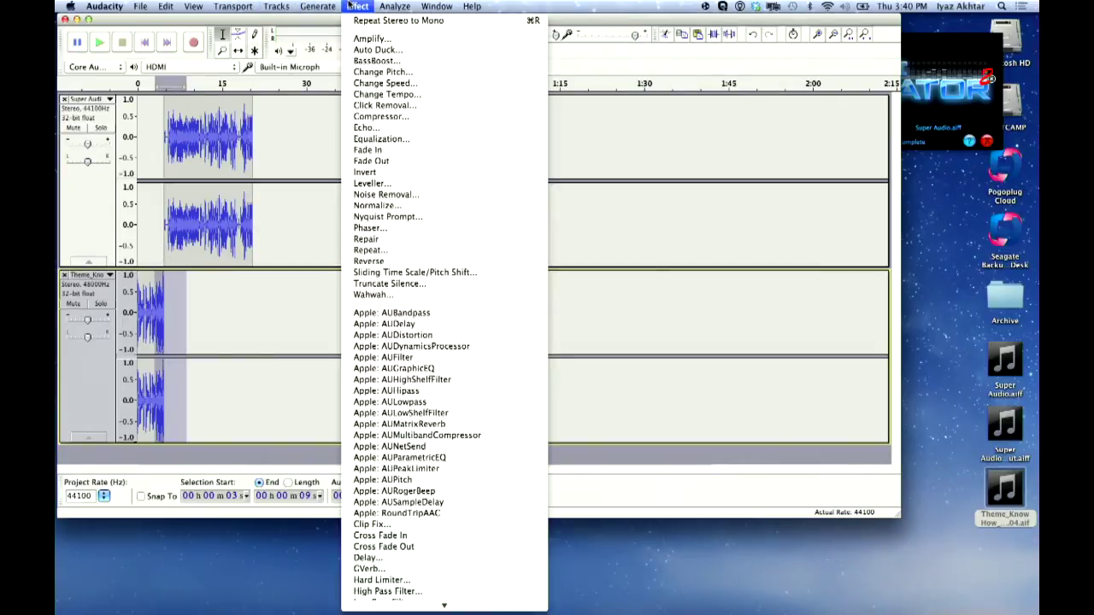
left_click(384, 161)
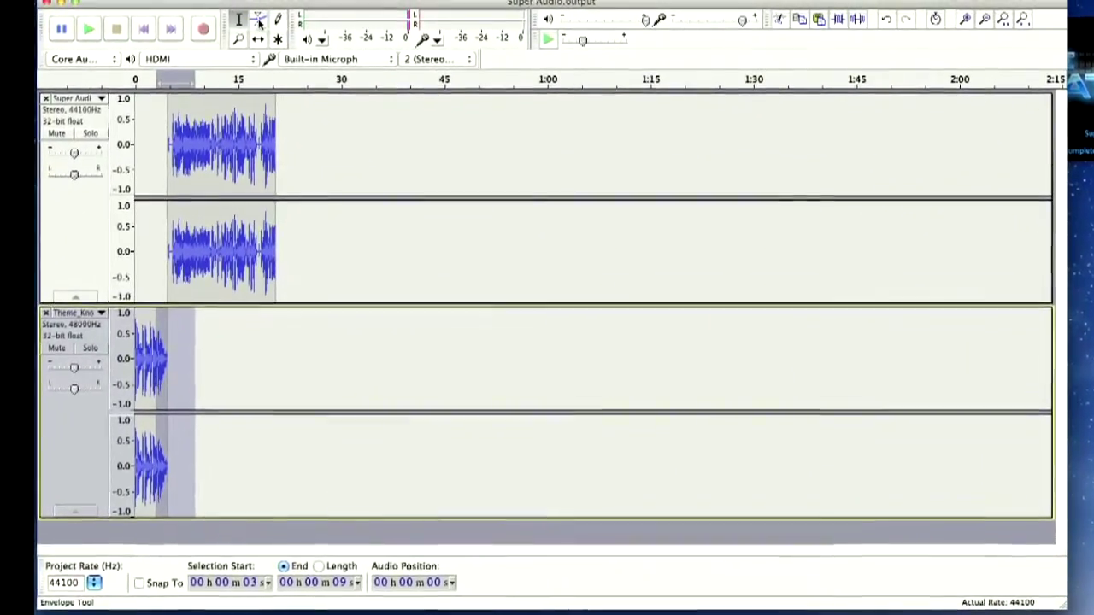
Step: Shift the Super Audio clip earlier to overlap the theme's fade-out, and play the mix from the start
left_click(256, 40)
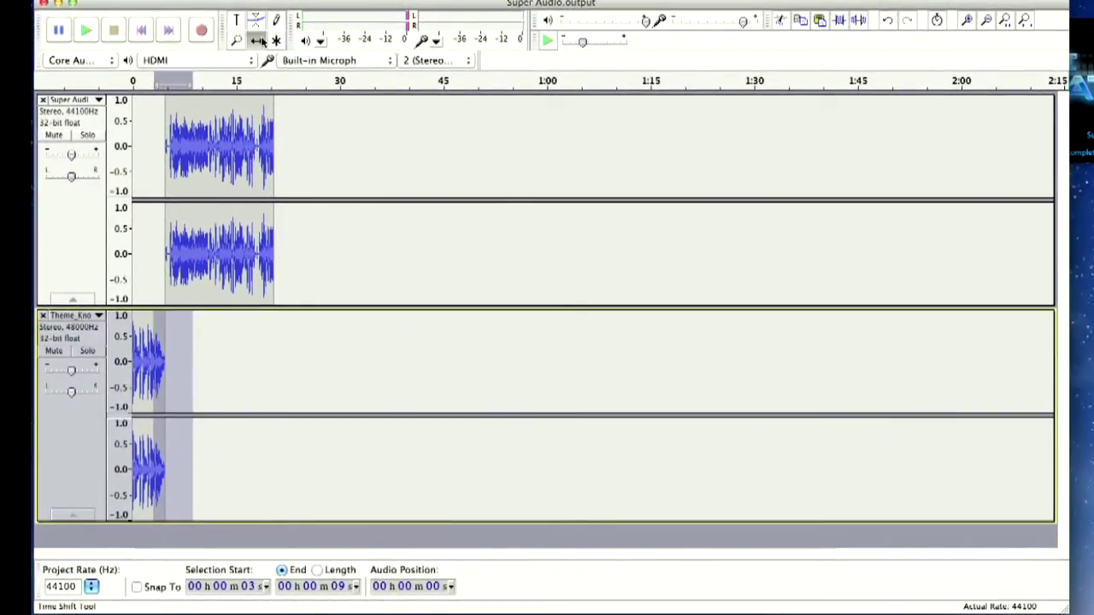
left_click_drag(241, 147, 232, 147)
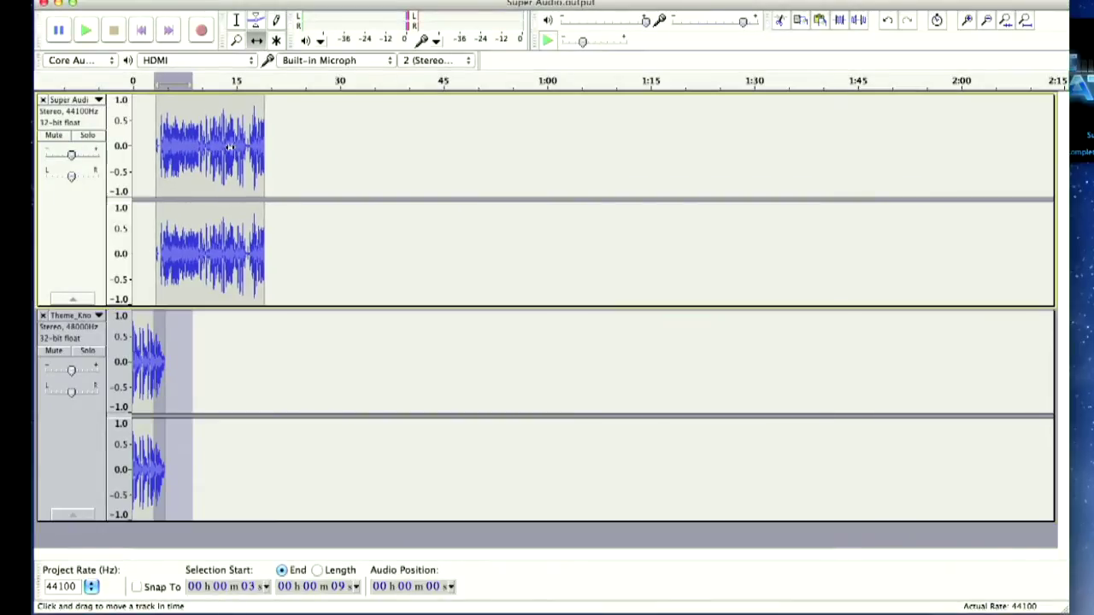
left_click(140, 33)
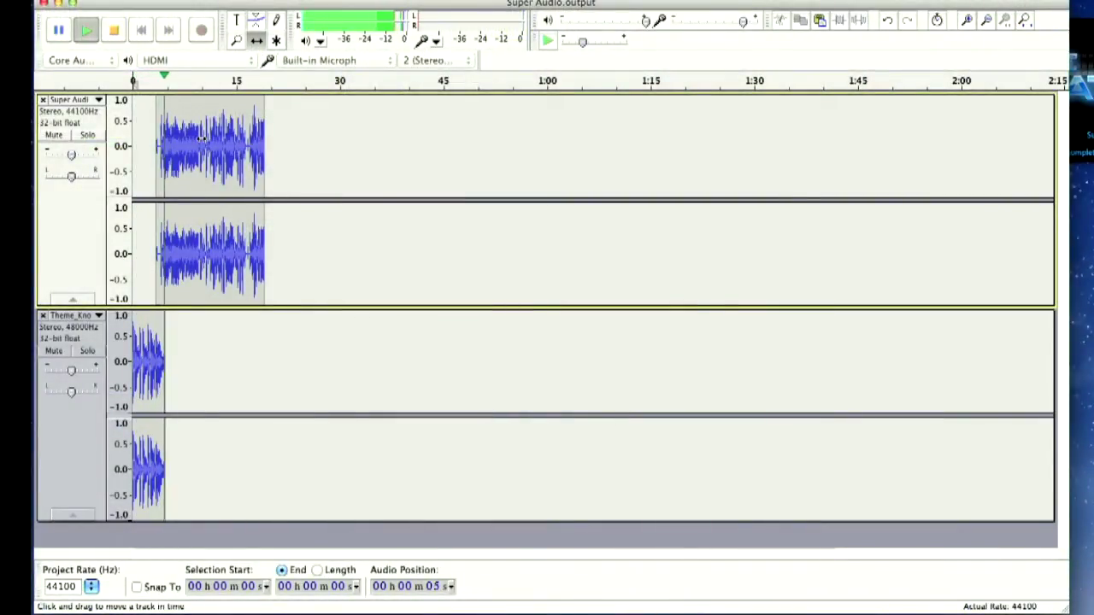
left_click(111, 28)
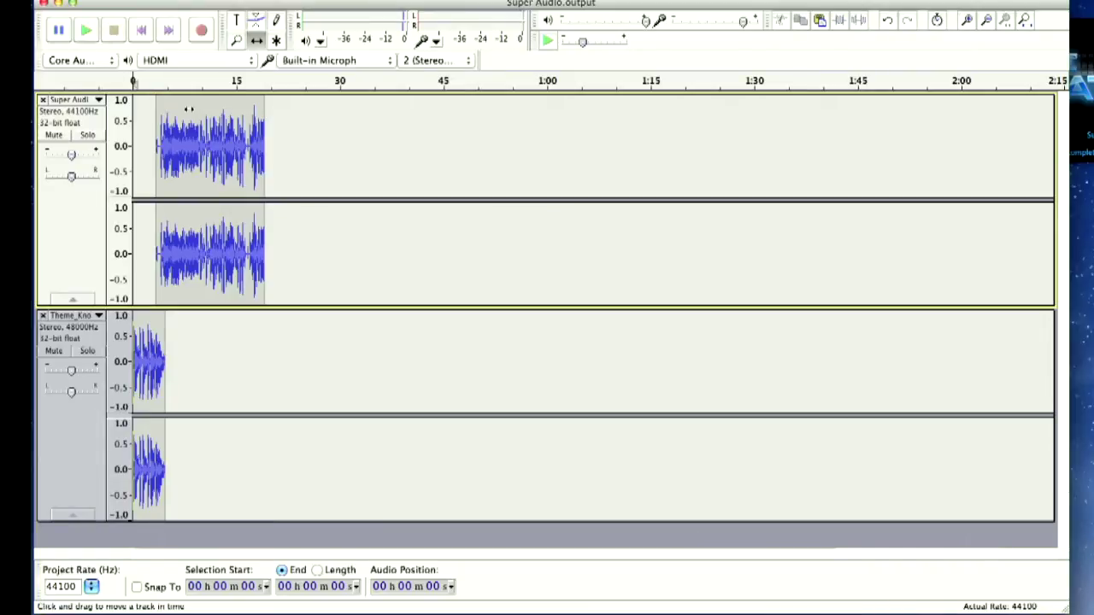
Step: Slide the Super Audio clip out to about 30 seconds and back to overlap the theme's ending
left_click_drag(217, 132, 390, 137)
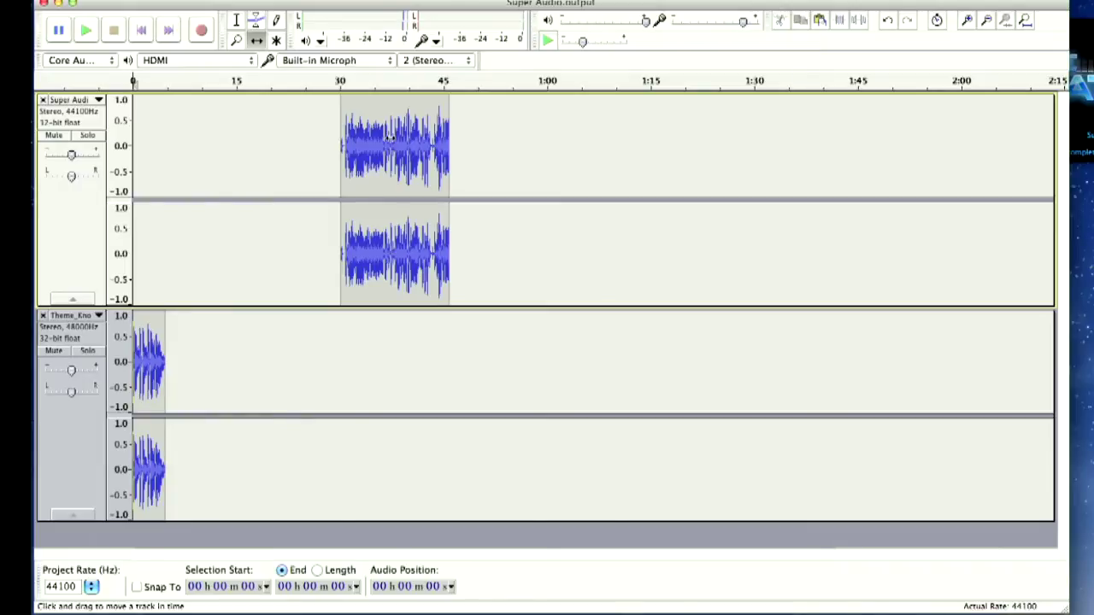
left_click_drag(394, 148, 208, 151)
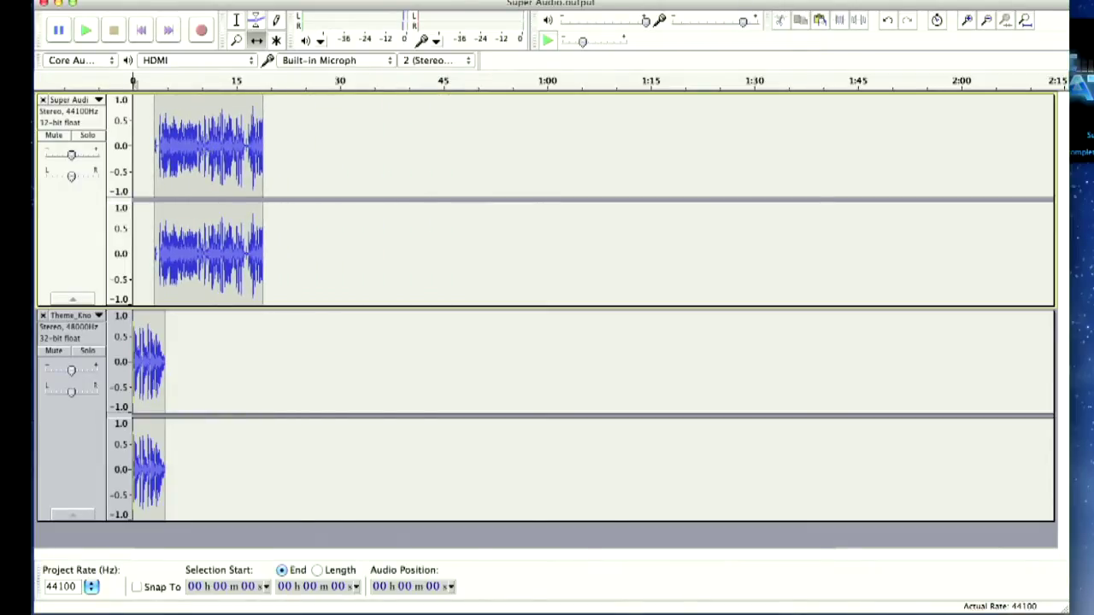
Step: Export the mix to the Desktop in MP3 Files format, removing the .output suffix so the file is named Super Audio
left_click(137, 0)
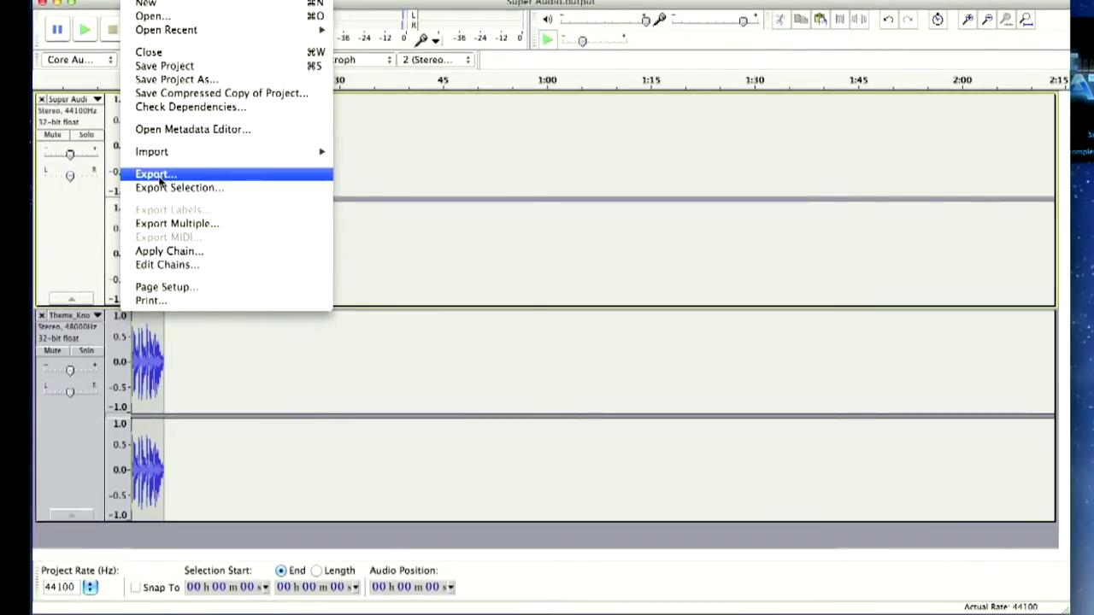
left_click(158, 175)
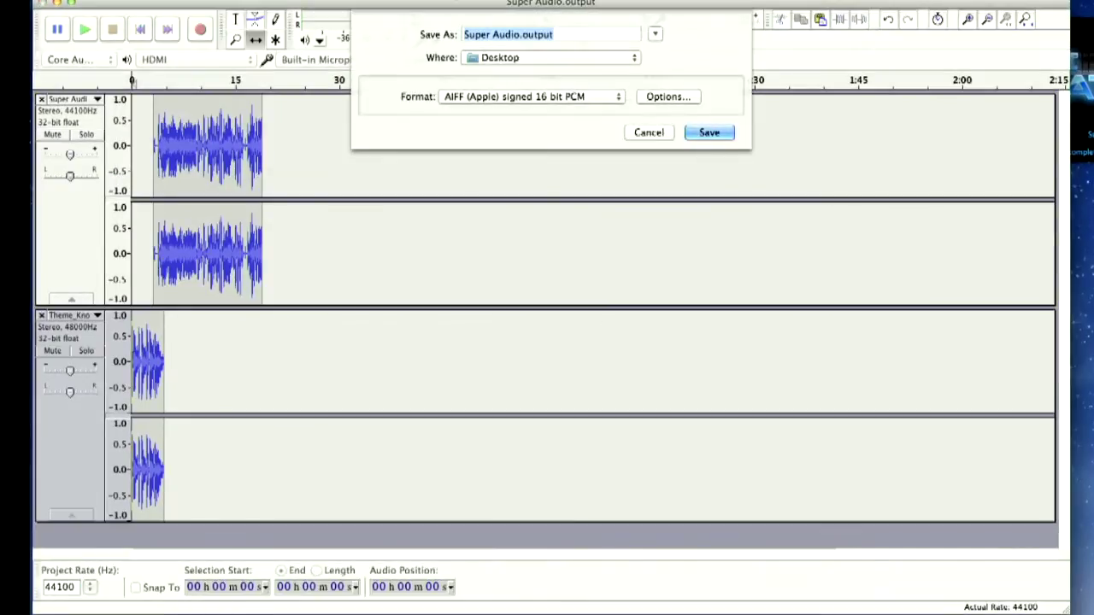
left_click(496, 99)
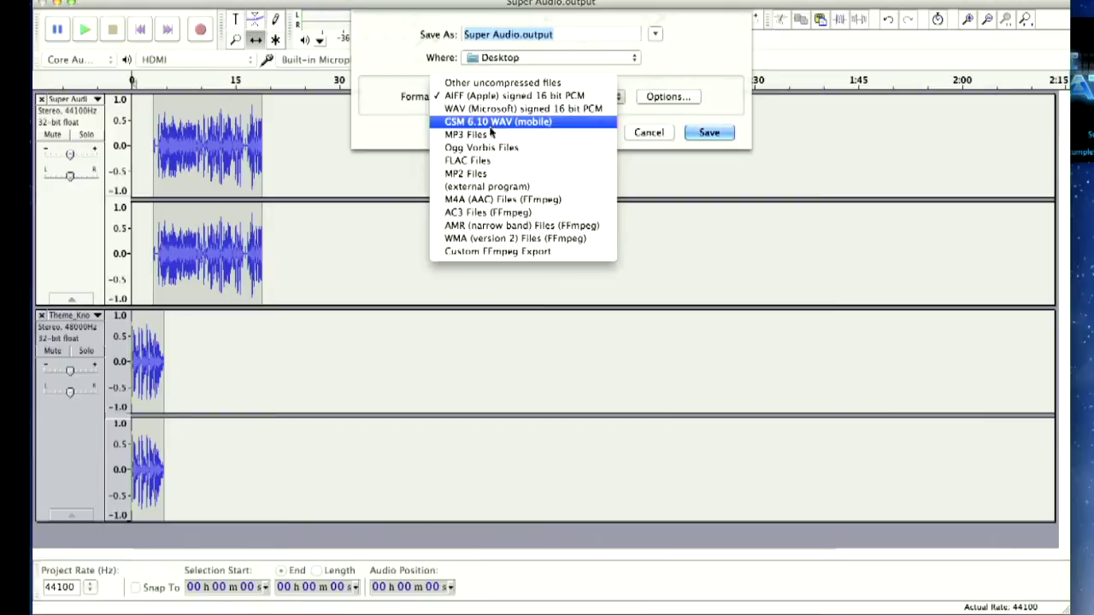
left_click(491, 137)
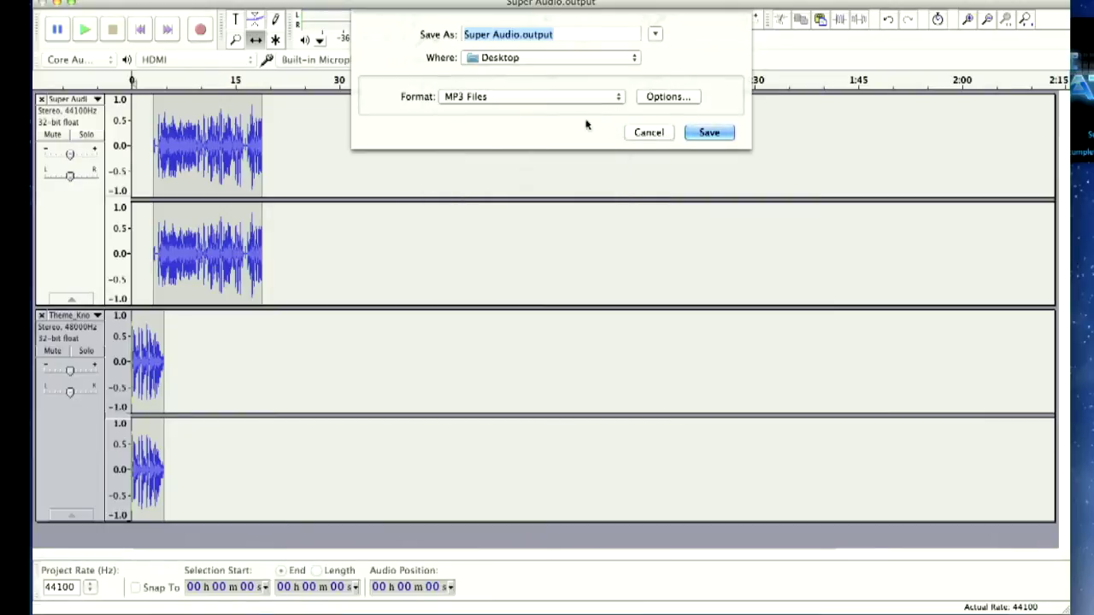
left_click(598, 38)
key("BackSpace")
key("BackSpace")
key("BackSpace")
key("BackSpace")
key("BackSpace")
key("BackSpace")
key("BackSpace")
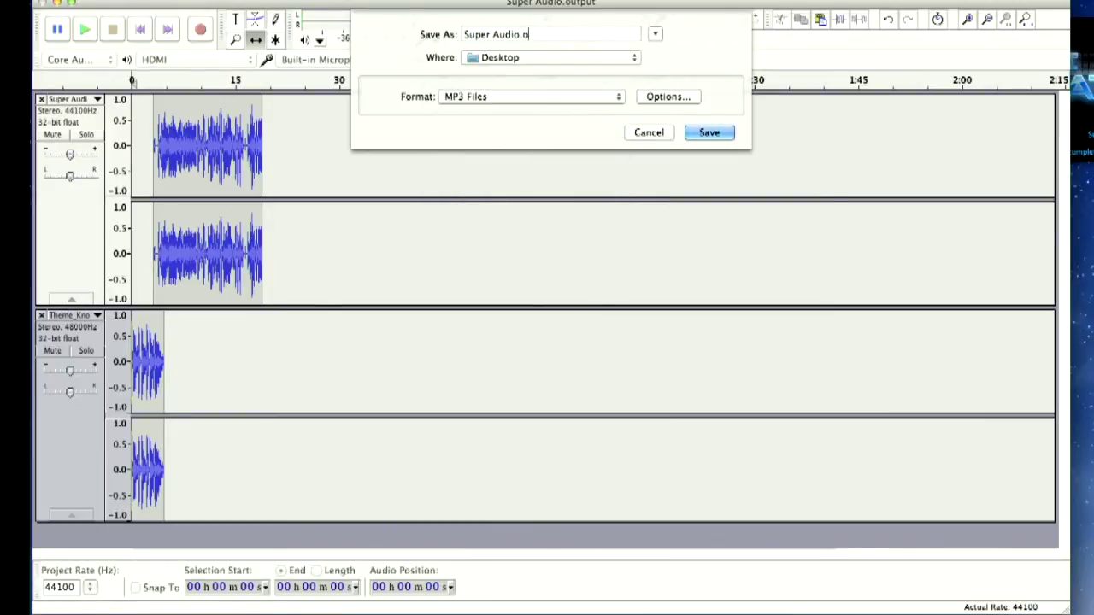
left_click(709, 132)
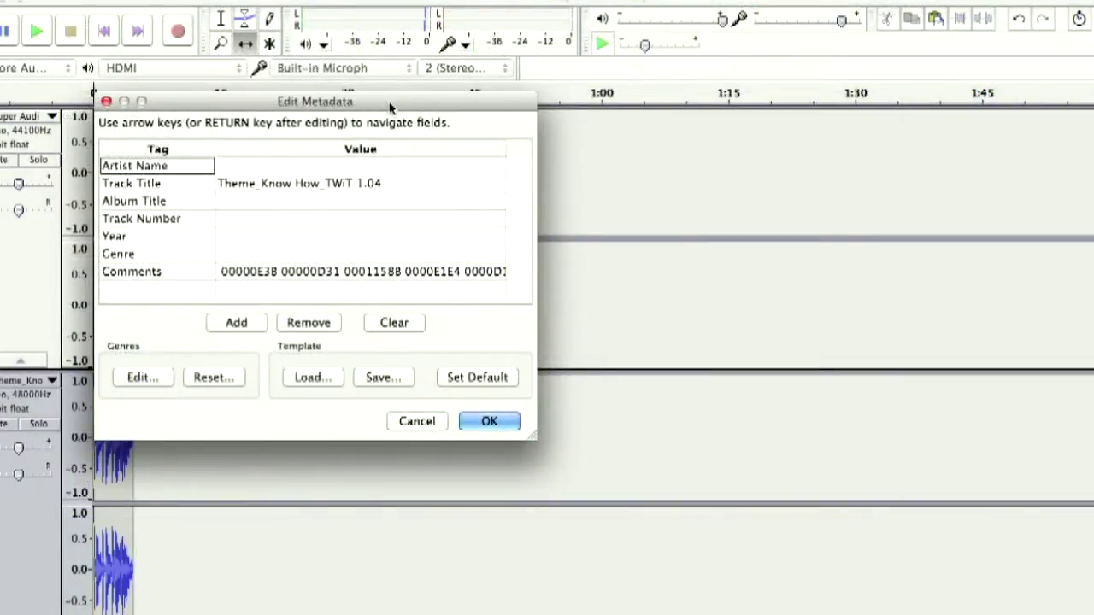
Step: Set the Artist Name tag to Know How and the Track Title tag to Super Fantastic Podcast
left_click(309, 167)
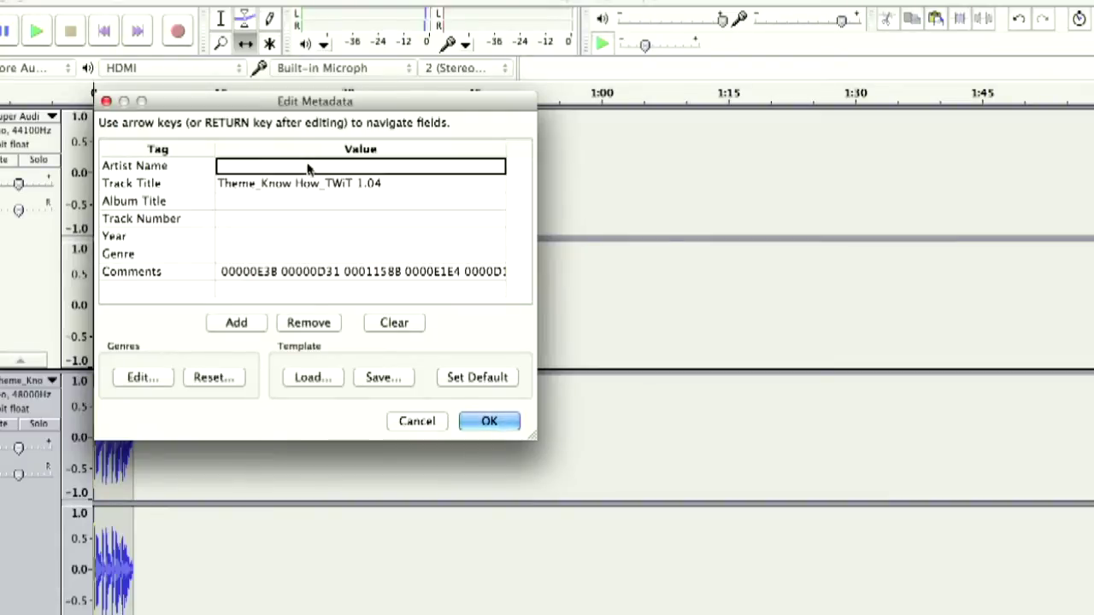
left_click(307, 165)
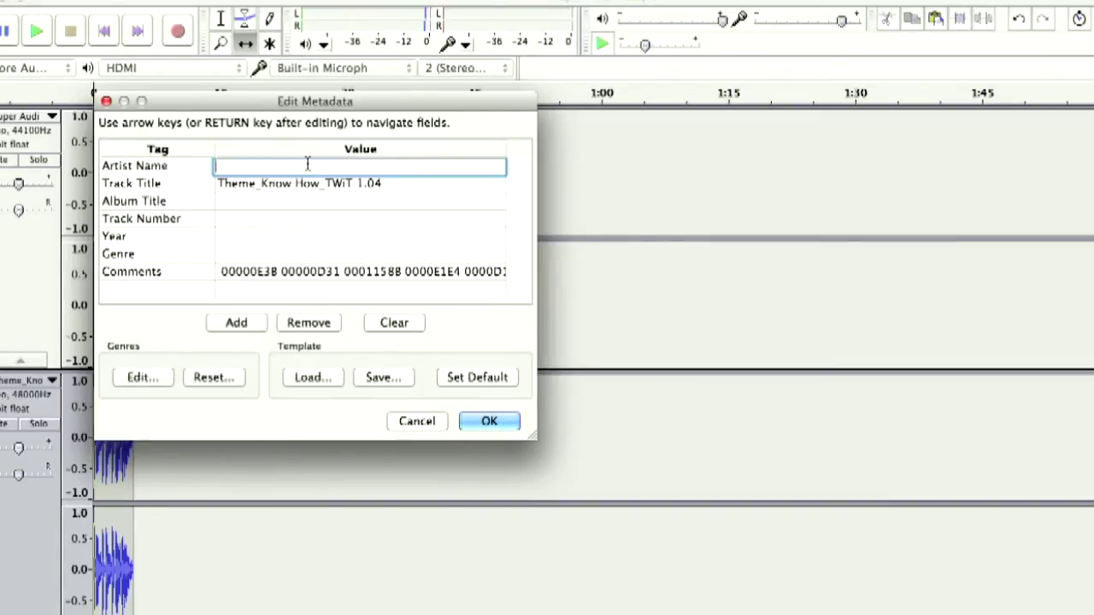
type("L")
type("Know How")
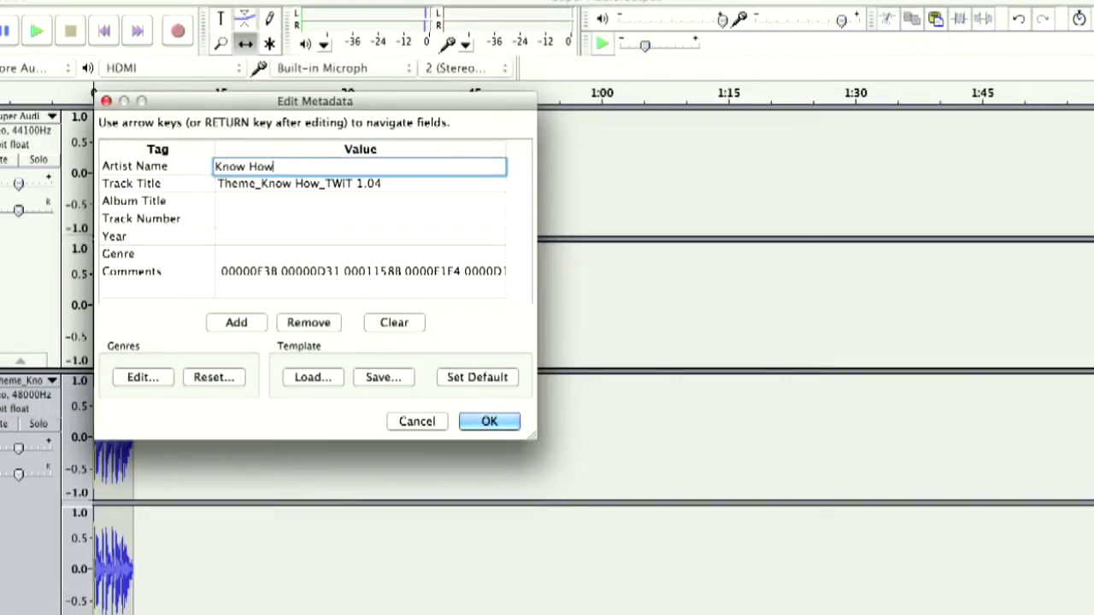
left_click(359, 184)
type("Super Fantastic Podcast")
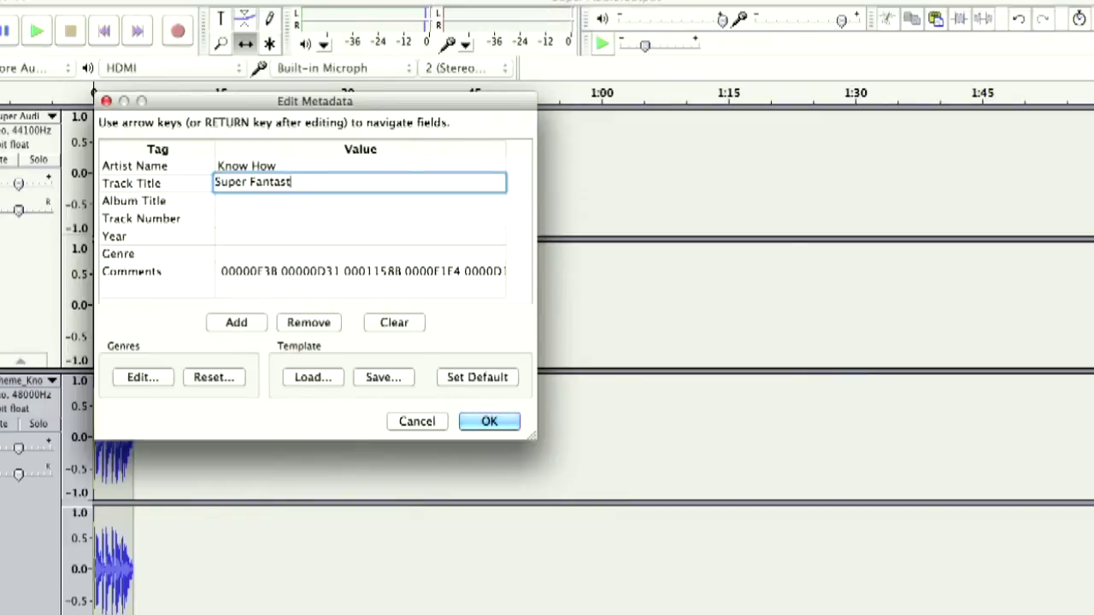
Step: Set the Album Title tag to The Super Fantastic Show and replace the Track Title with Episode 1
left_click(319, 206)
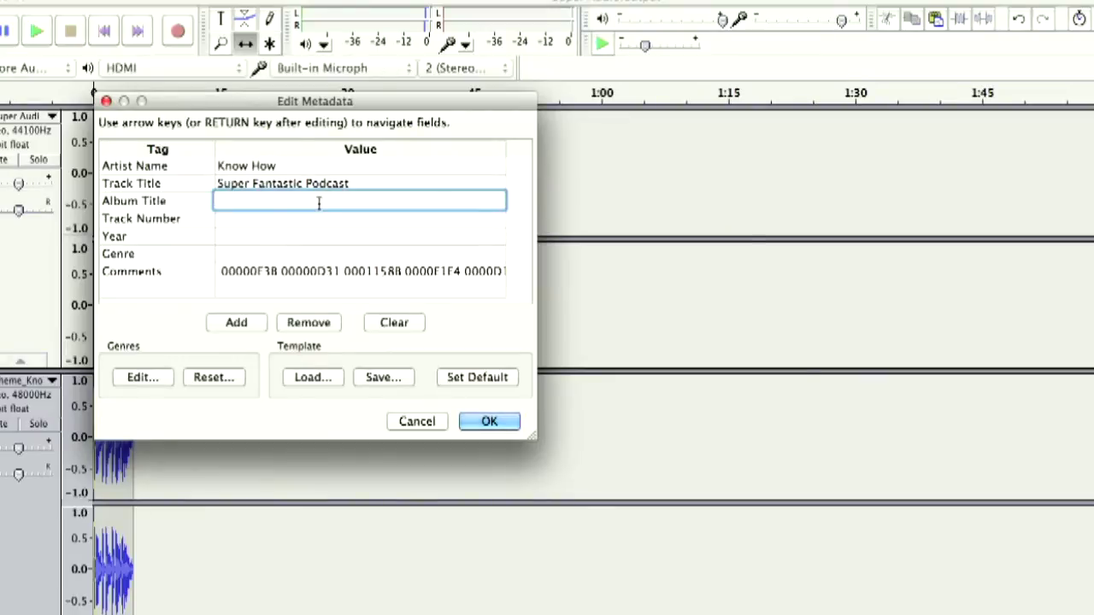
type("Thi Super")
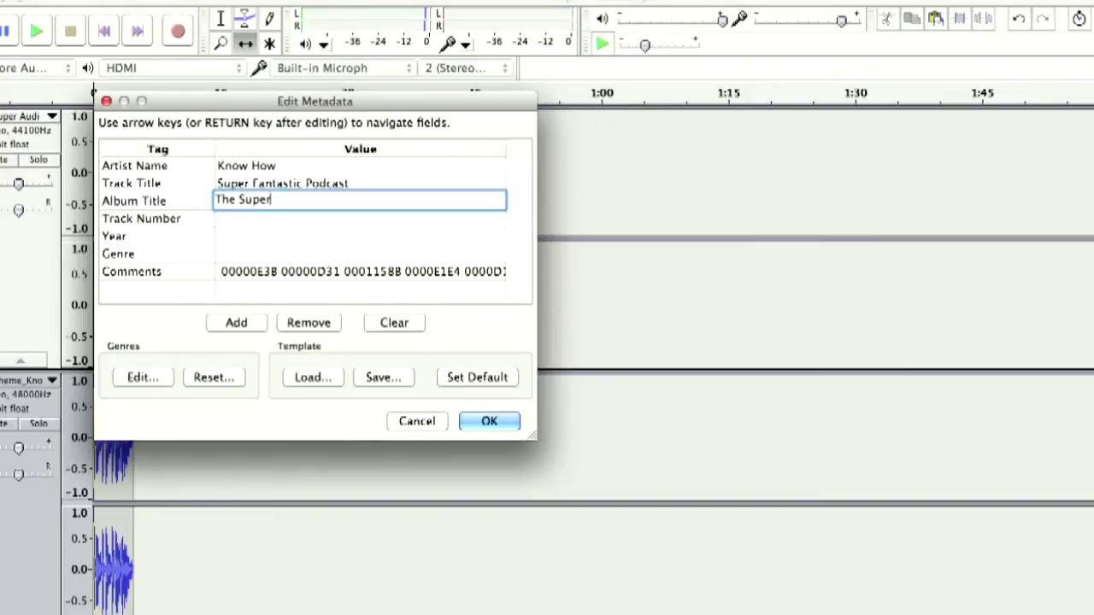
type(" Fantastic Show")
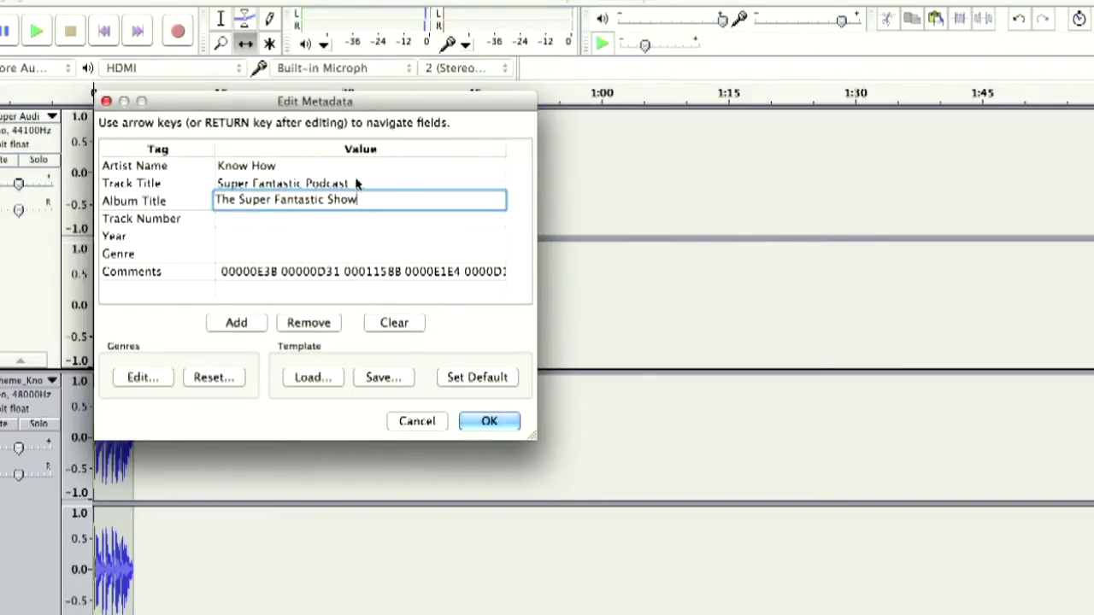
left_click(358, 183)
triple_click(358, 181)
type("Fri")
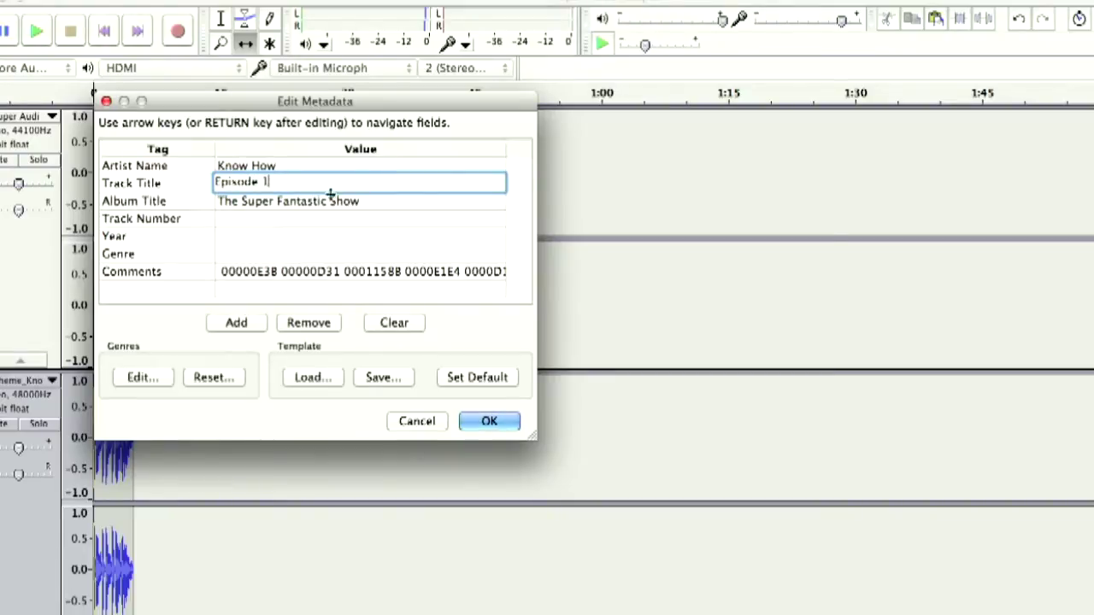
Step: Set the Track Number tag to 1 and the Year tag to 12/13/2012
left_click(323, 218)
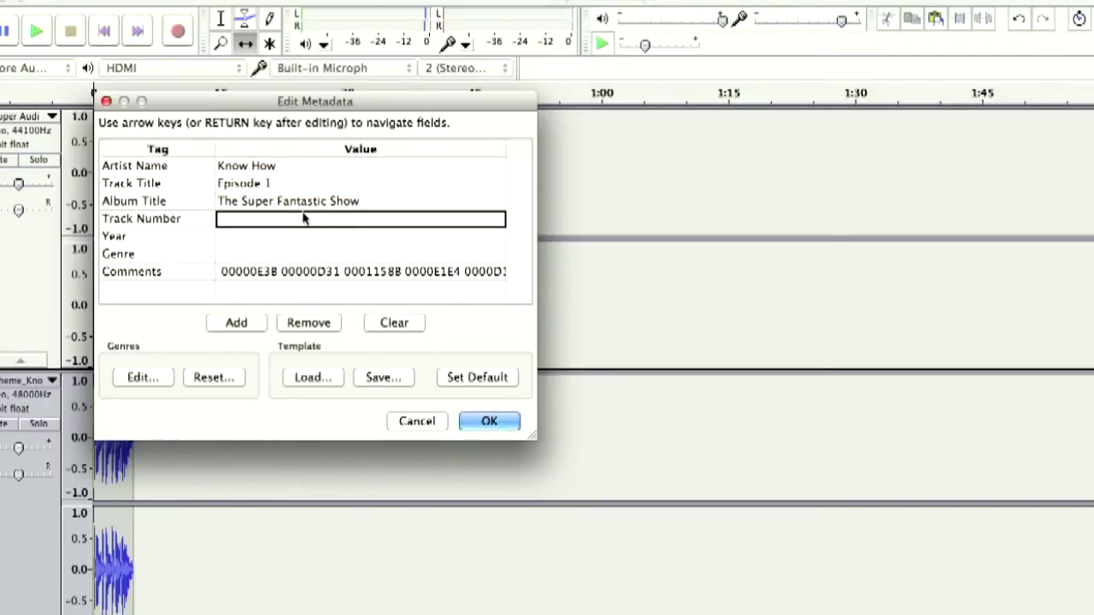
left_click(302, 217)
key("Return")
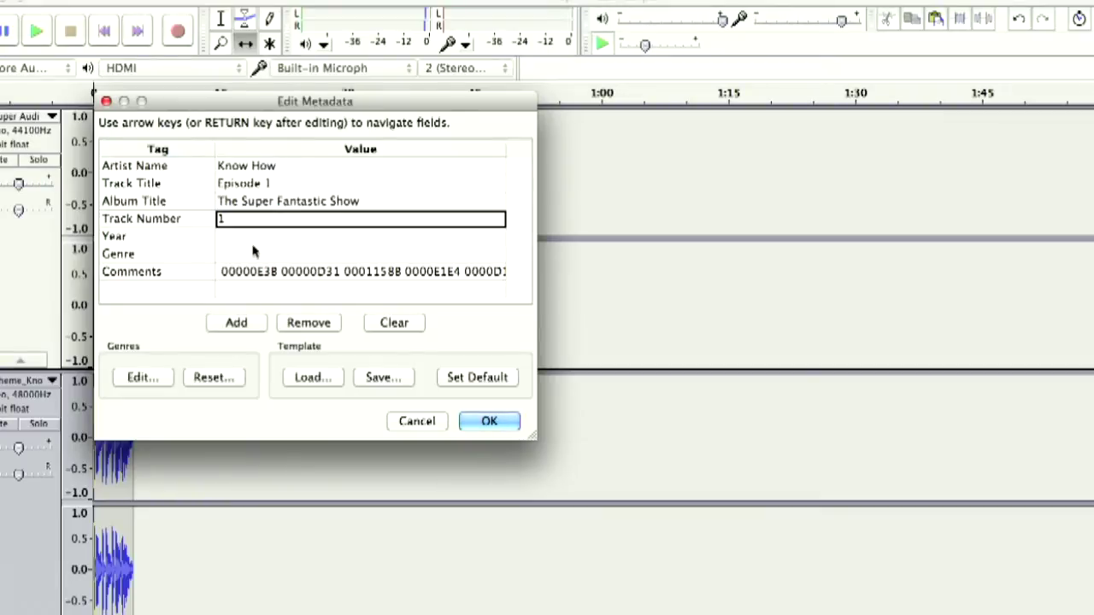
left_click(296, 202)
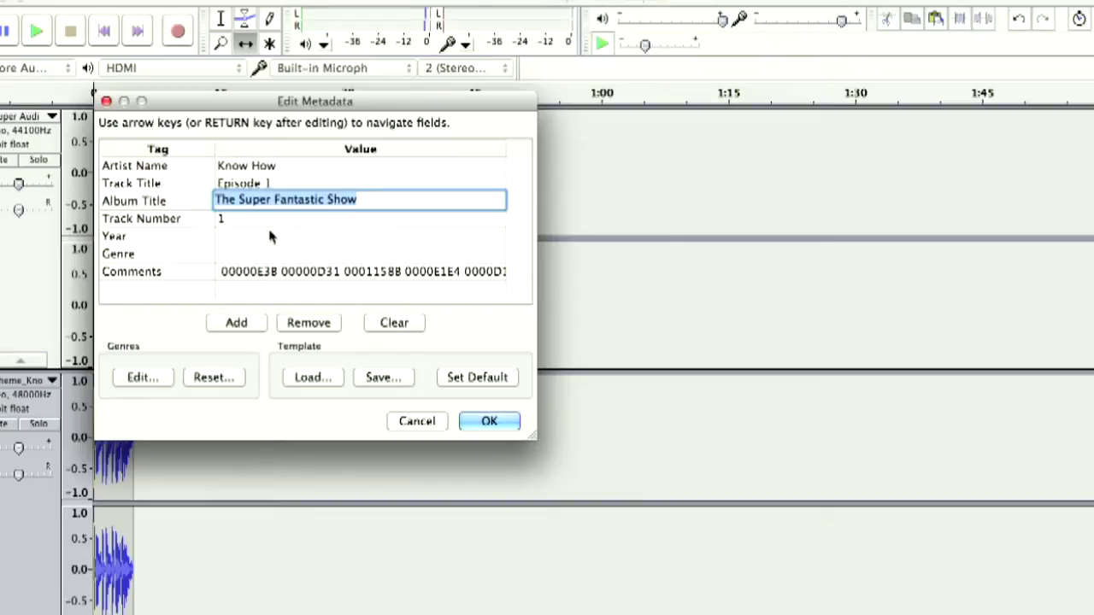
left_click(243, 238)
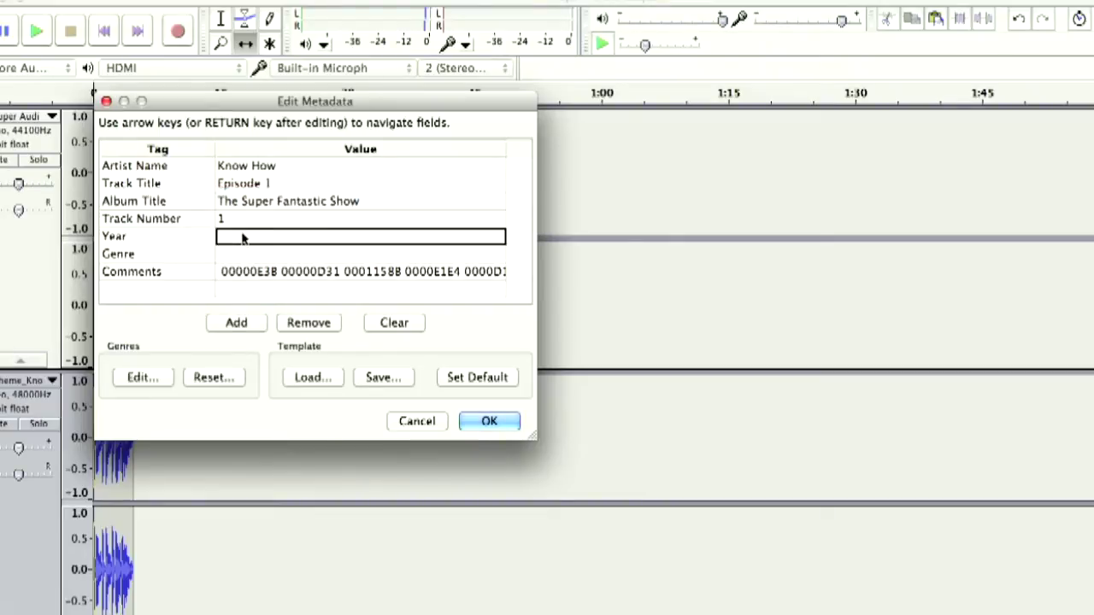
left_click(243, 237)
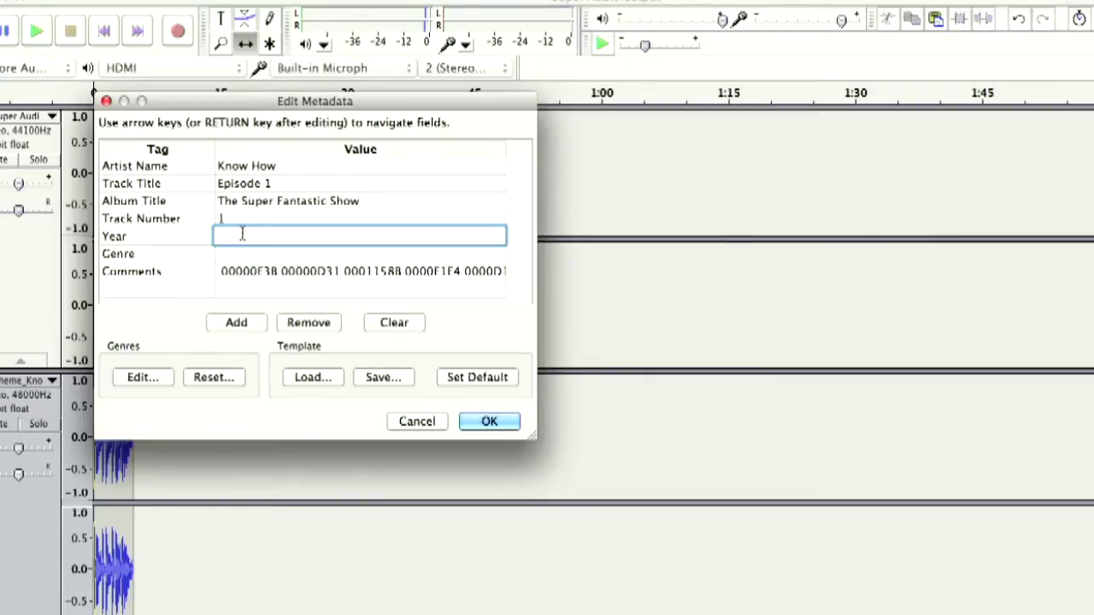
type("122")
key("BackSpace")
key("BackSpace")
type("12/13/201")
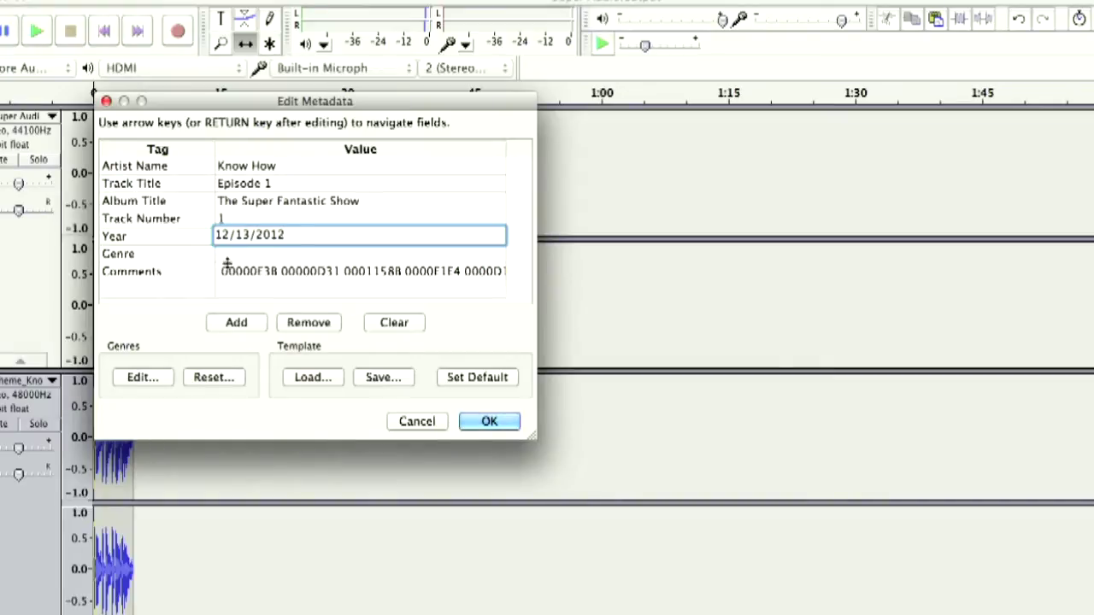
Step: Replace the Comments tag's code string with "Look, you are reading comments!"
left_click(229, 272)
key("super+a")
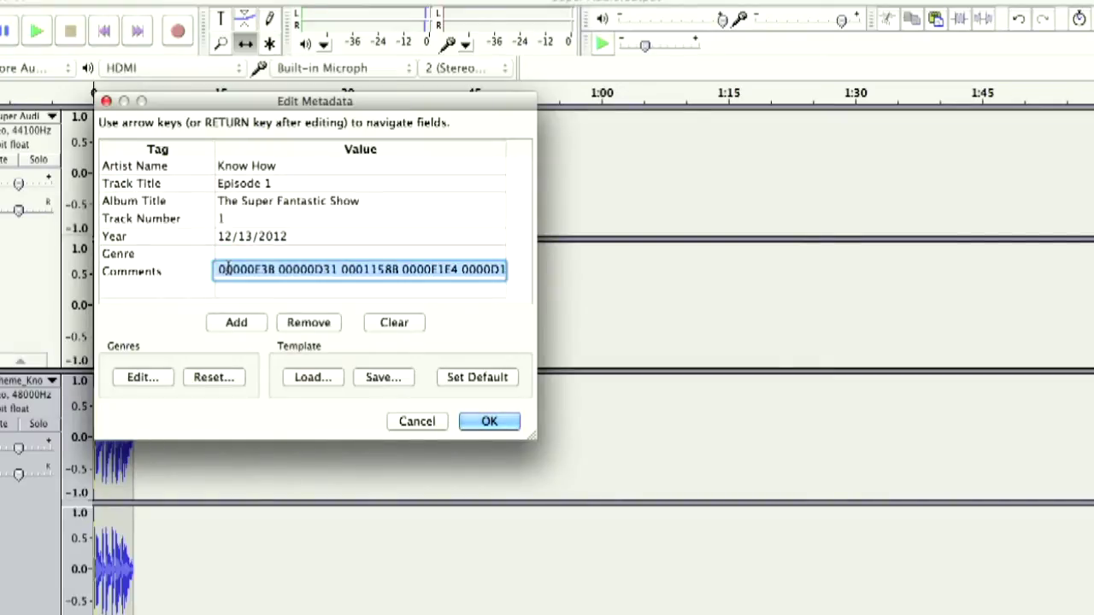
type("Look, you ")
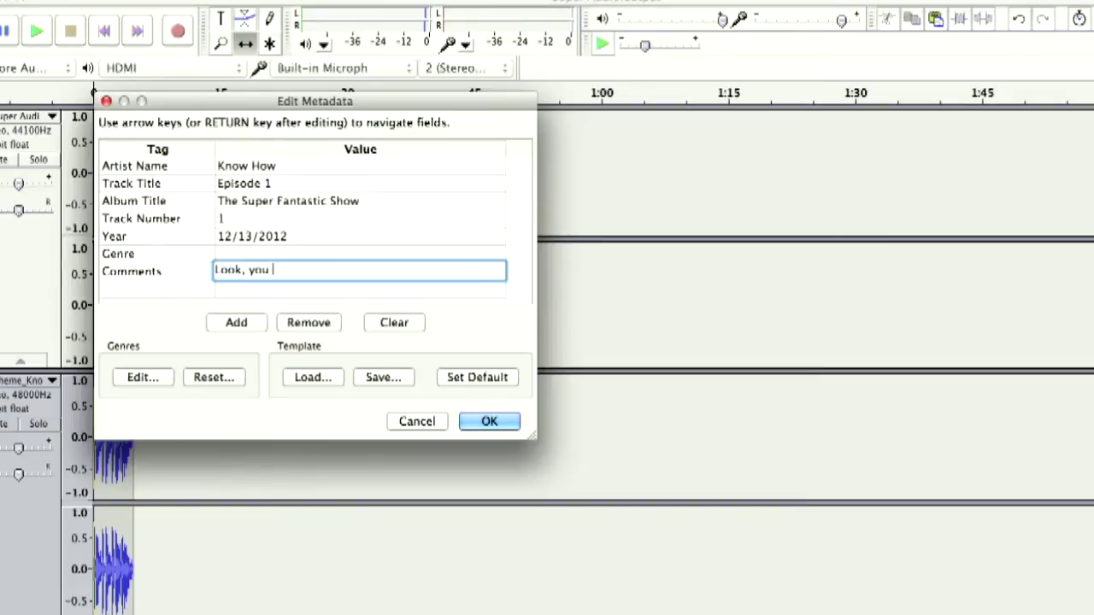
type("reading commen")
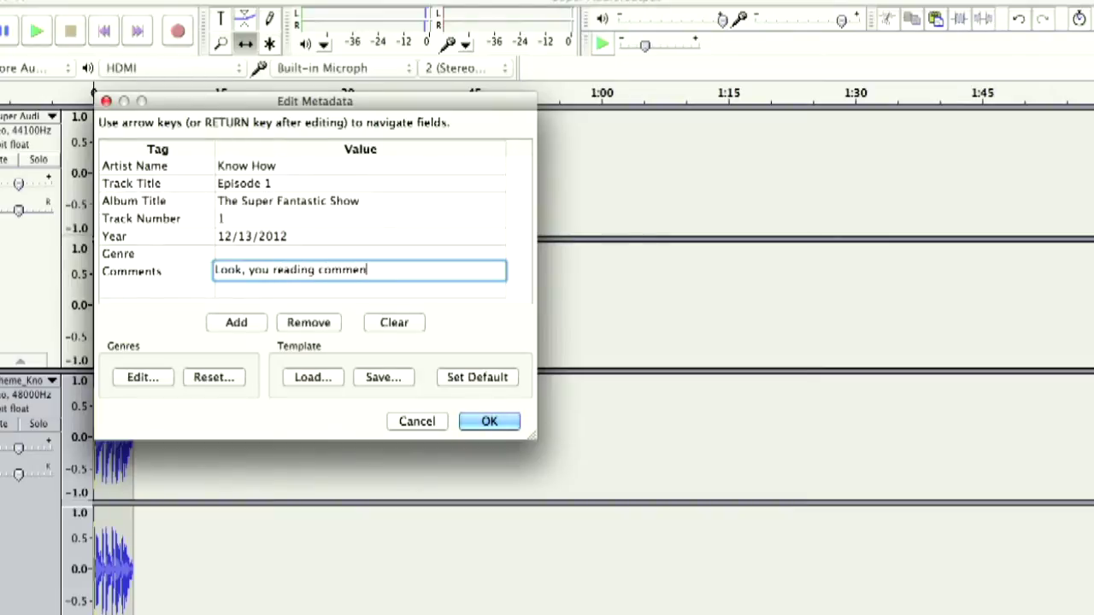
type("ts!")
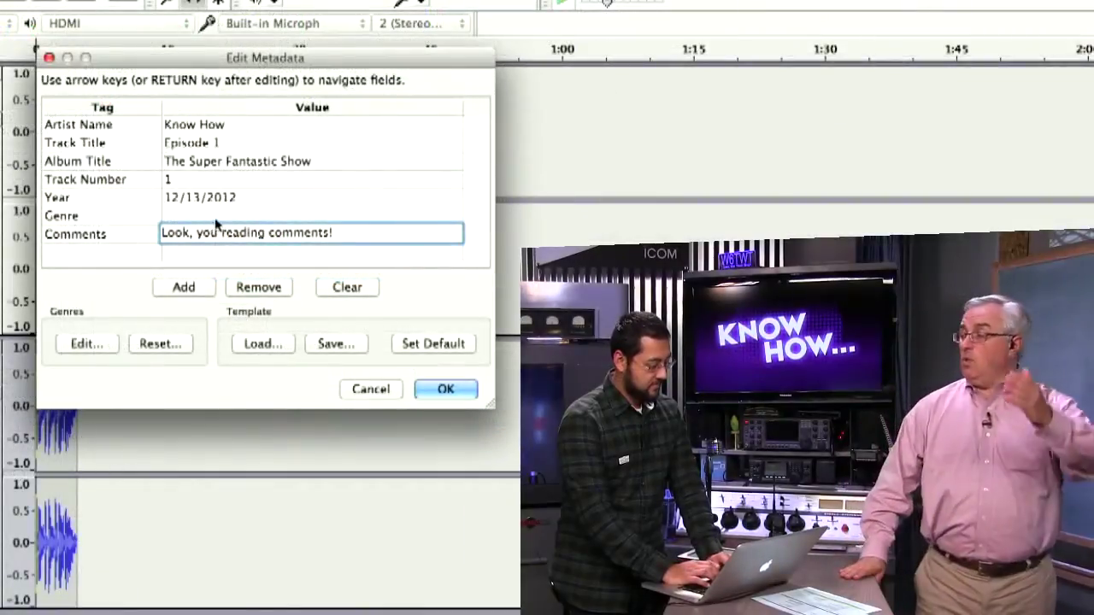
left_click(221, 229)
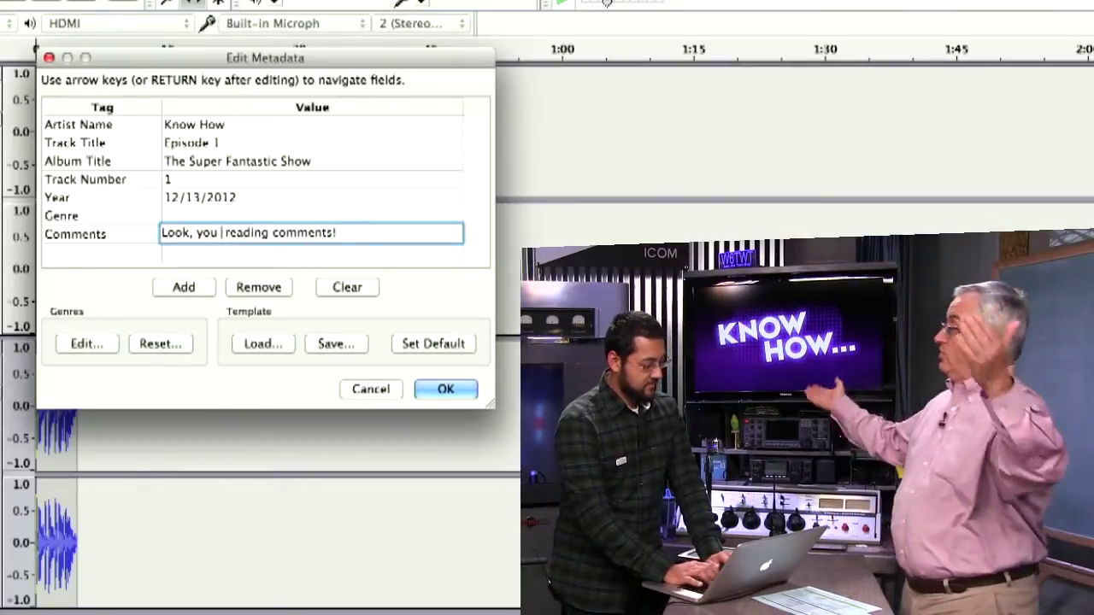
type("are")
Step: Set the Genre tag to Podcast
left_click(248, 219)
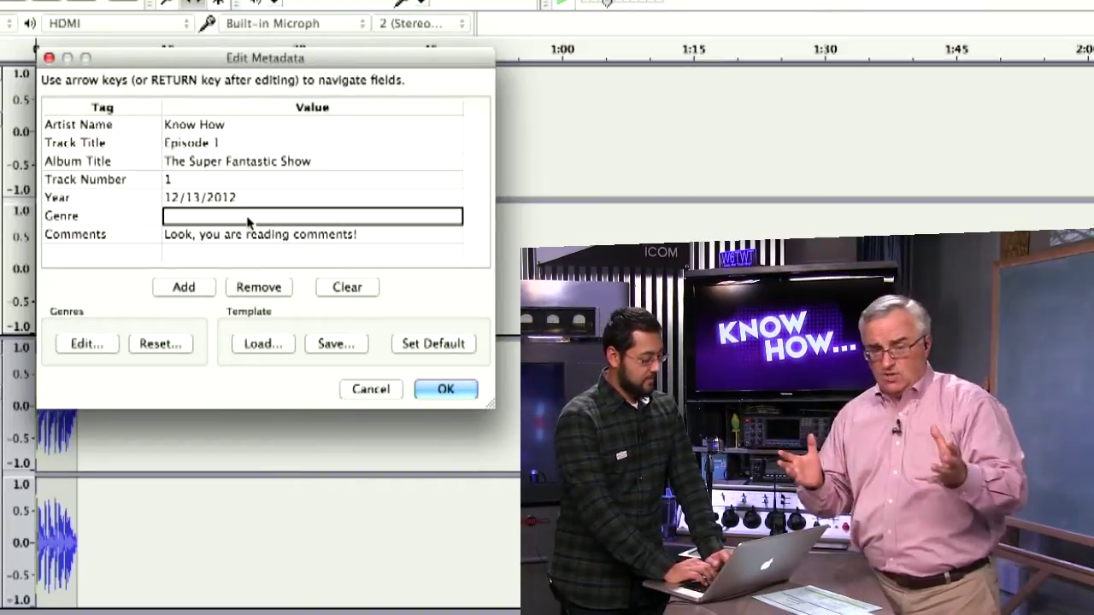
type("Pod")
key("BackSpace")
key("BackSpace")
key("BackSpace")
type("Po")
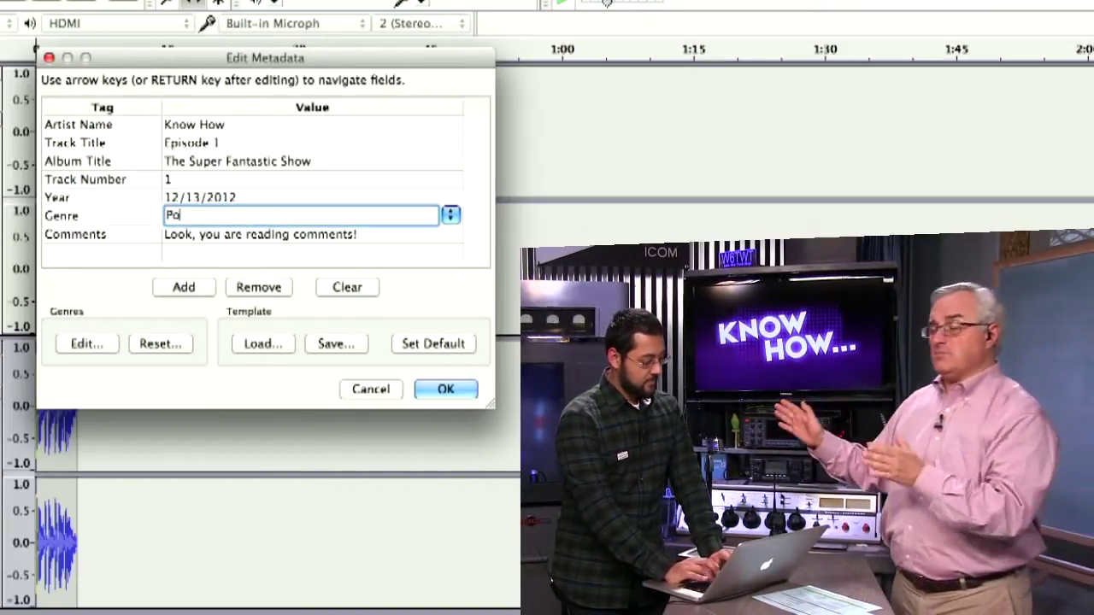
type("dcast")
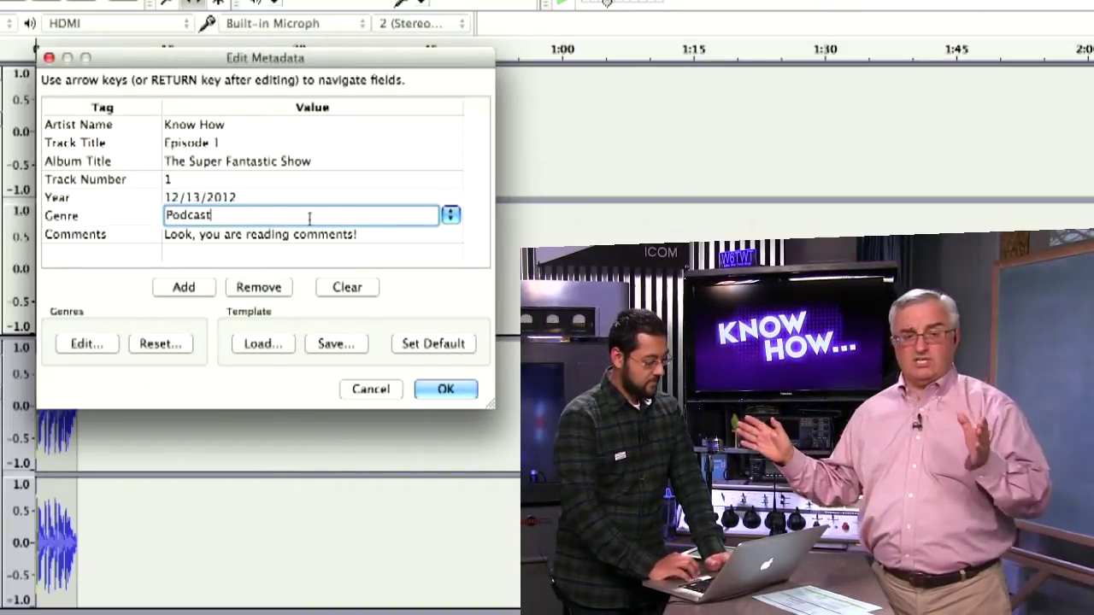
Step: Accept the metadata and the mixdown to two stereo channels to run the MP3 export
left_click(384, 235)
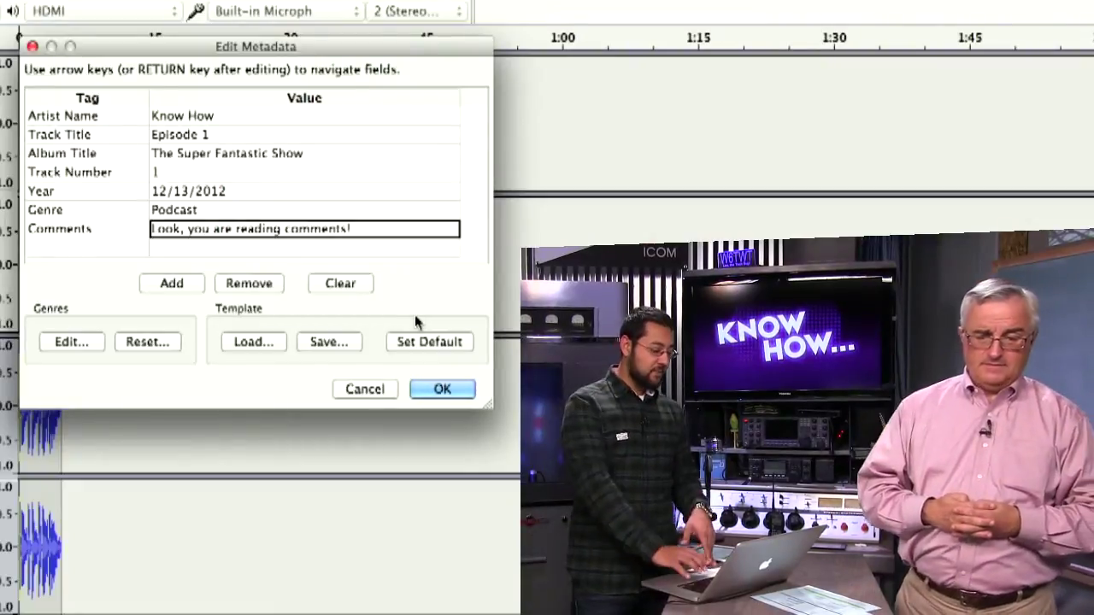
left_click(442, 390)
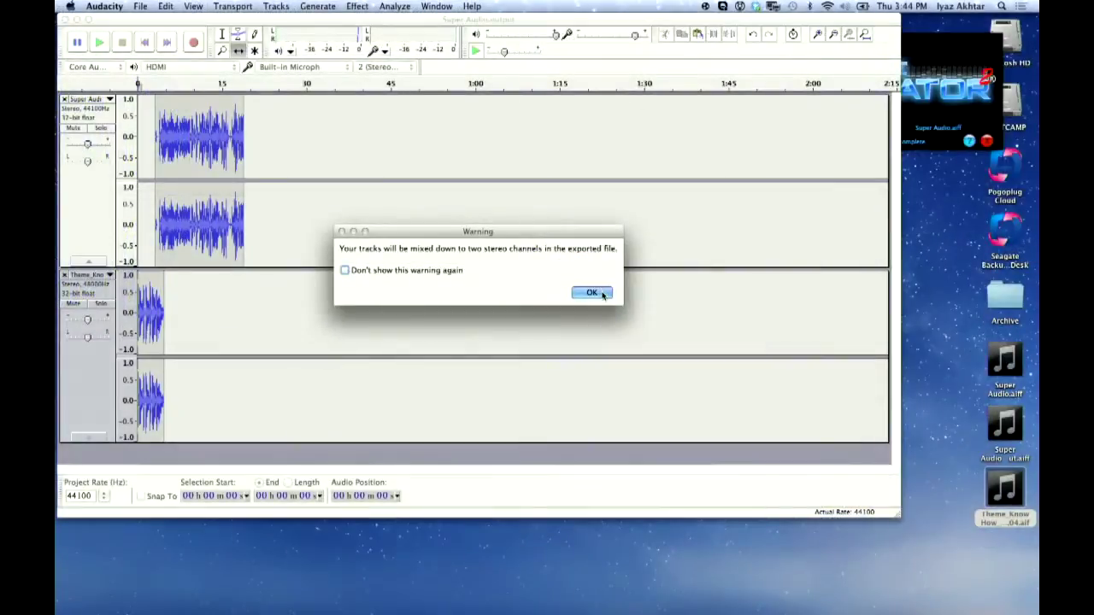
left_click(592, 292)
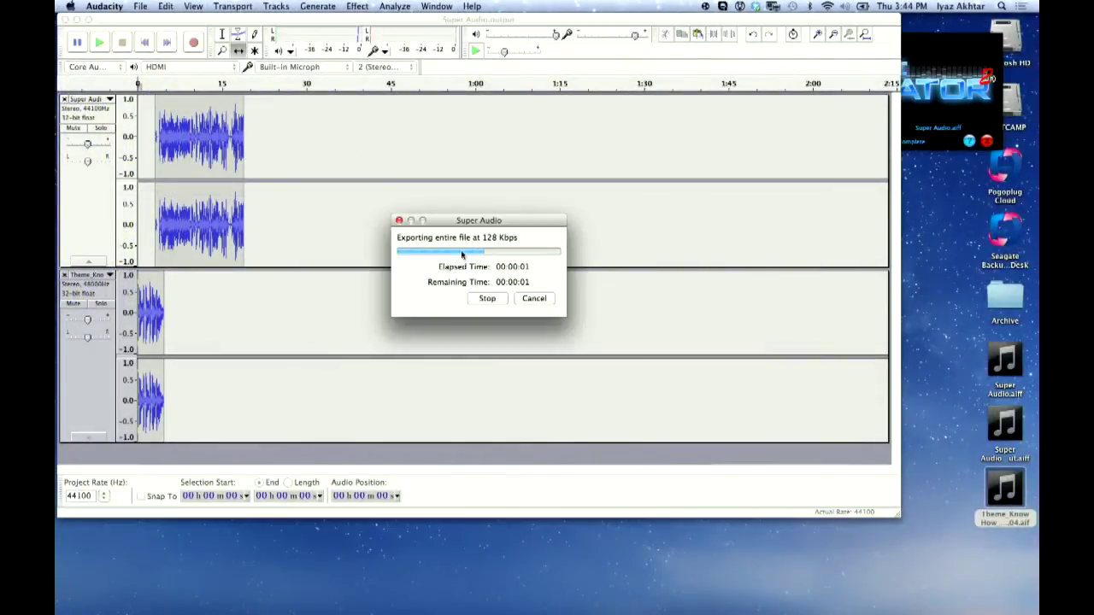
Step: Start another MP3 export to the Desktop named New Podcast and view its MP3 options
left_click(140, 6)
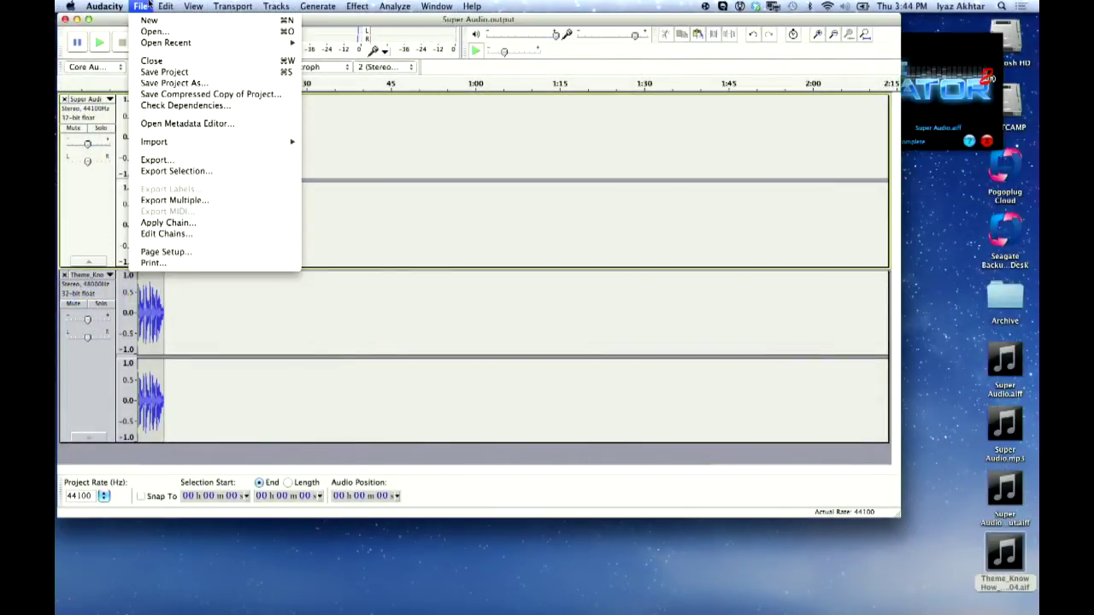
left_click(156, 159)
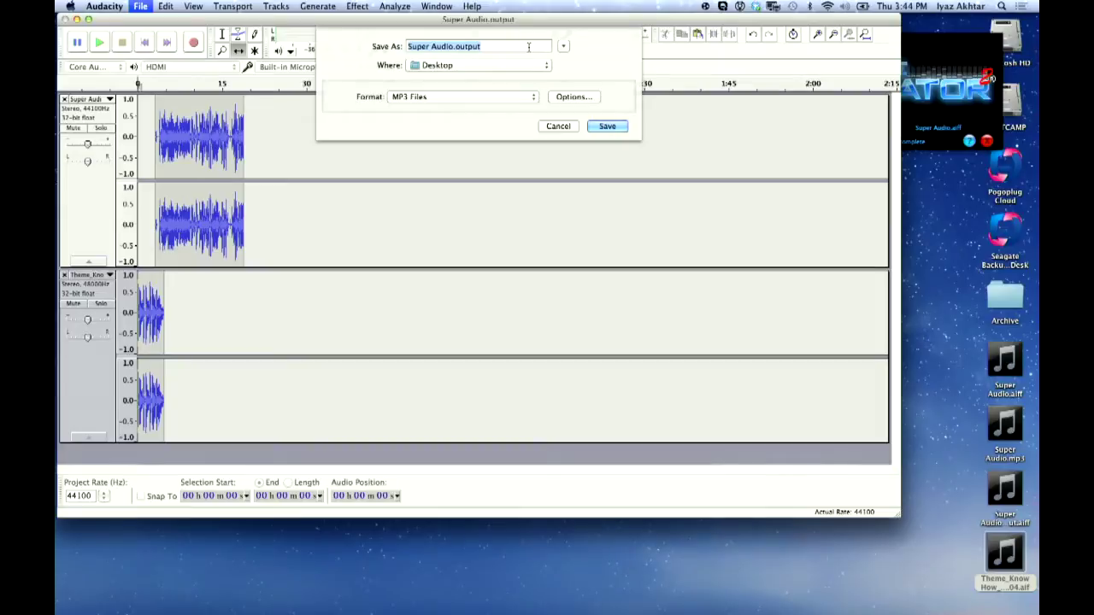
type("New Pod")
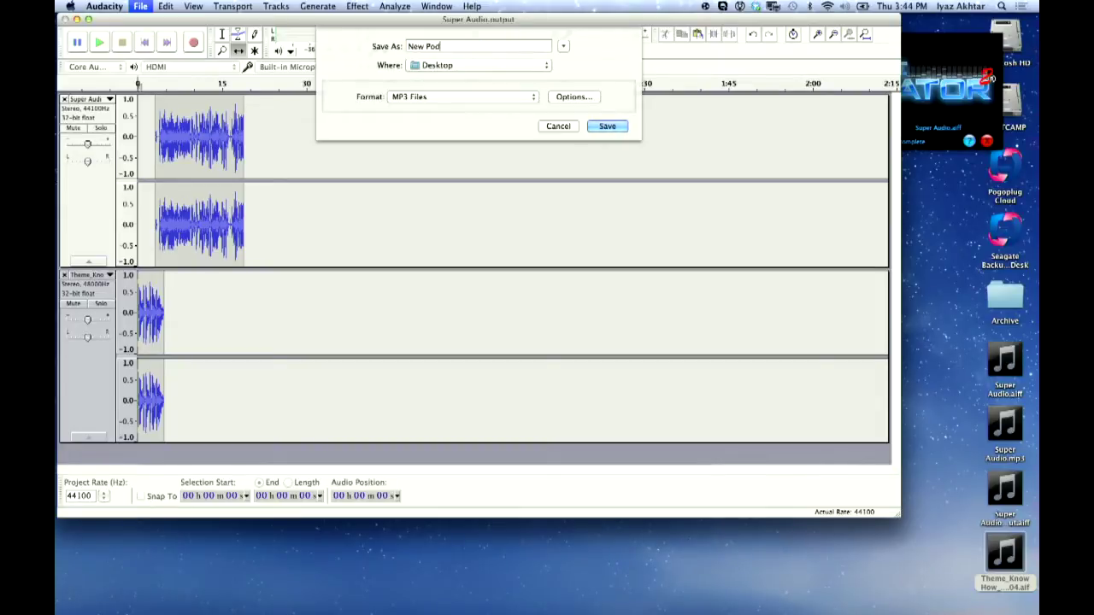
left_click(573, 97)
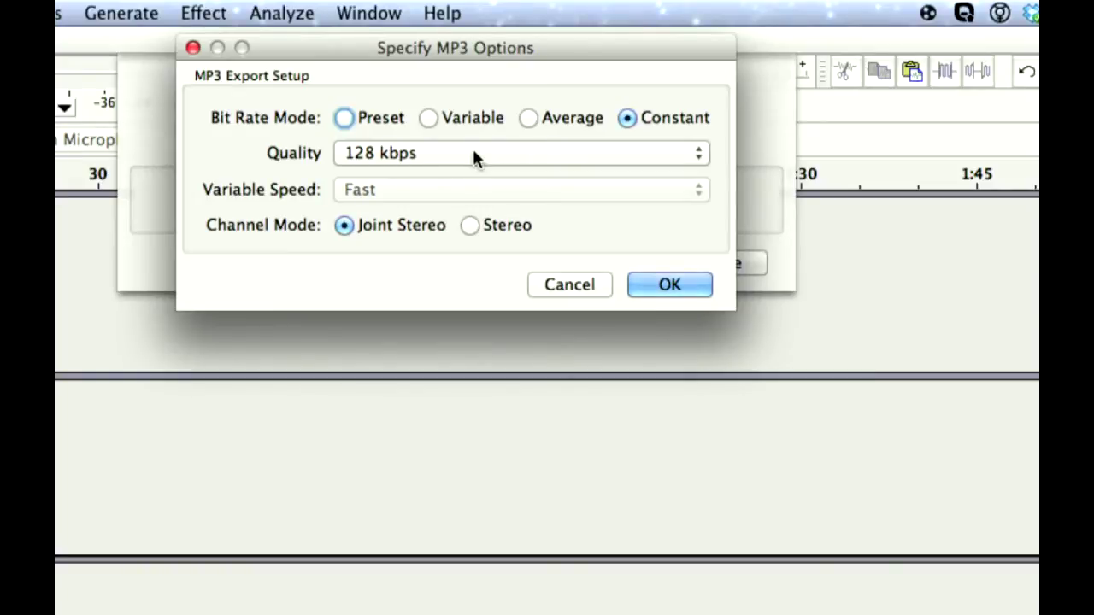
key("Return")
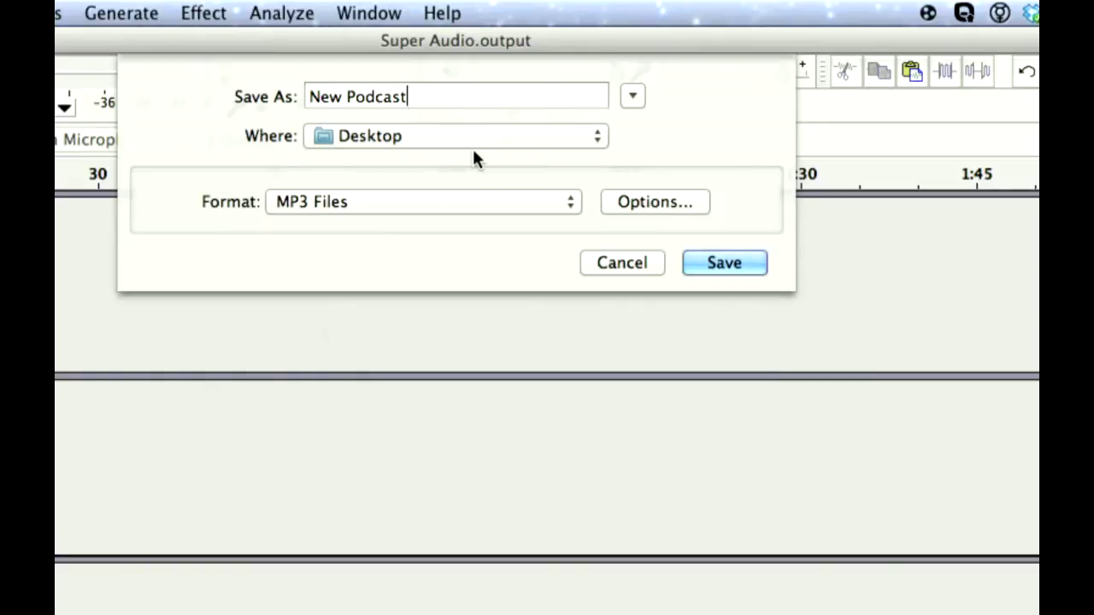
Step: Try a constant MP3 quality of 24 kbps in the export options, discarding both the options and the New Podcast export
left_click(474, 201)
left_click(473, 200)
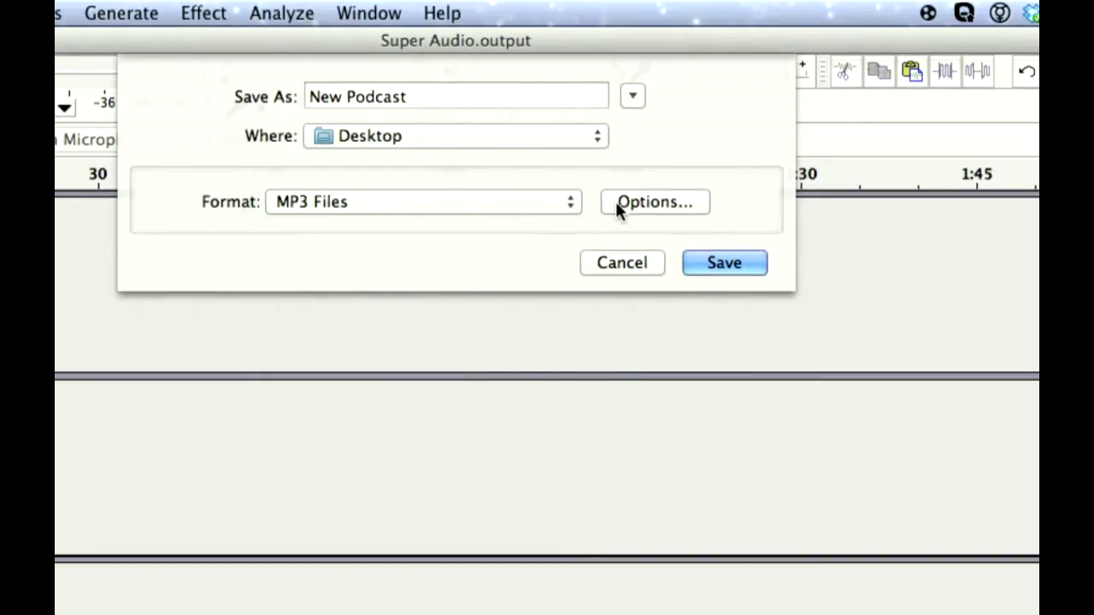
left_click(615, 202)
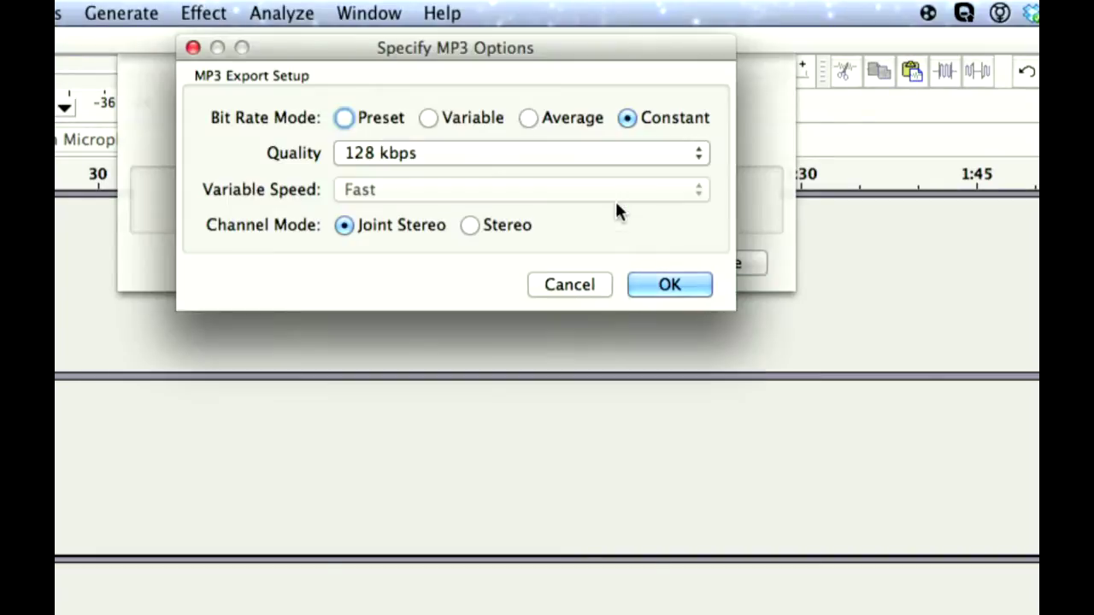
left_click(448, 152)
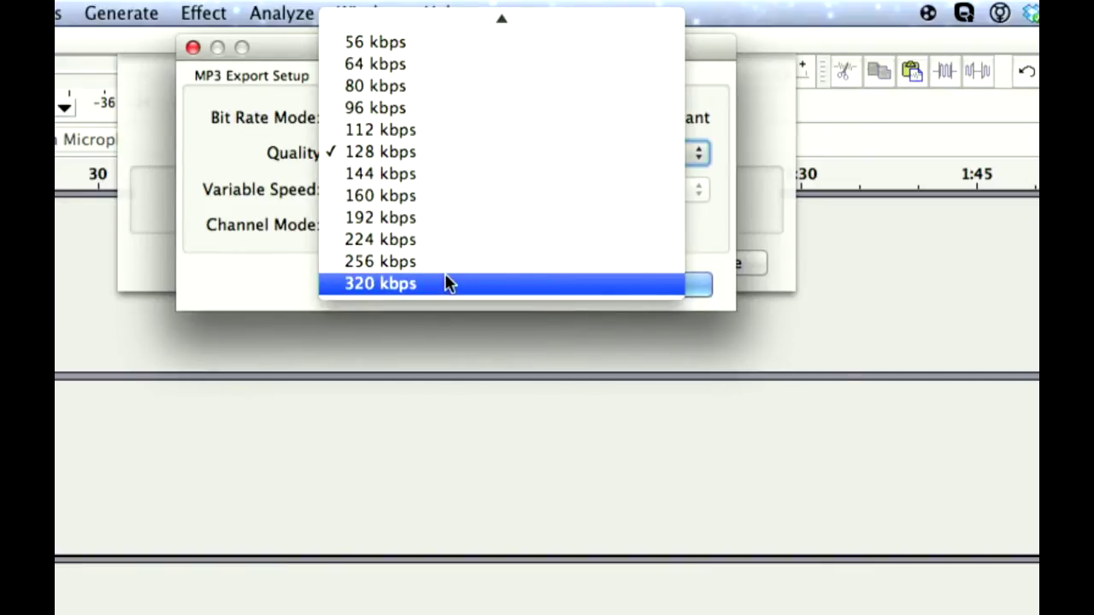
scroll(452, 137, "up", 3)
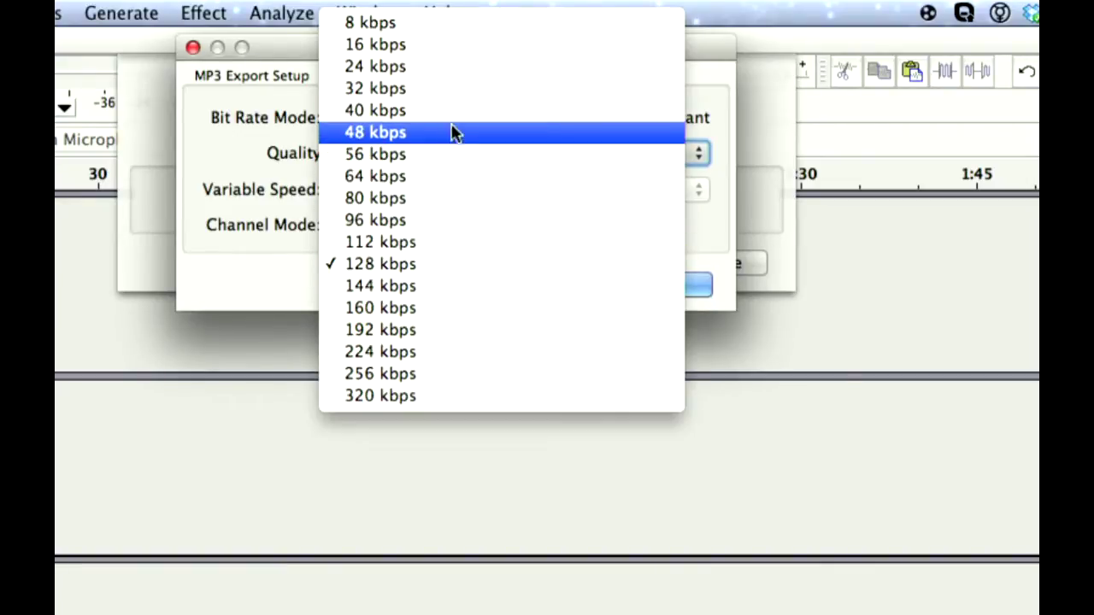
left_click(457, 73)
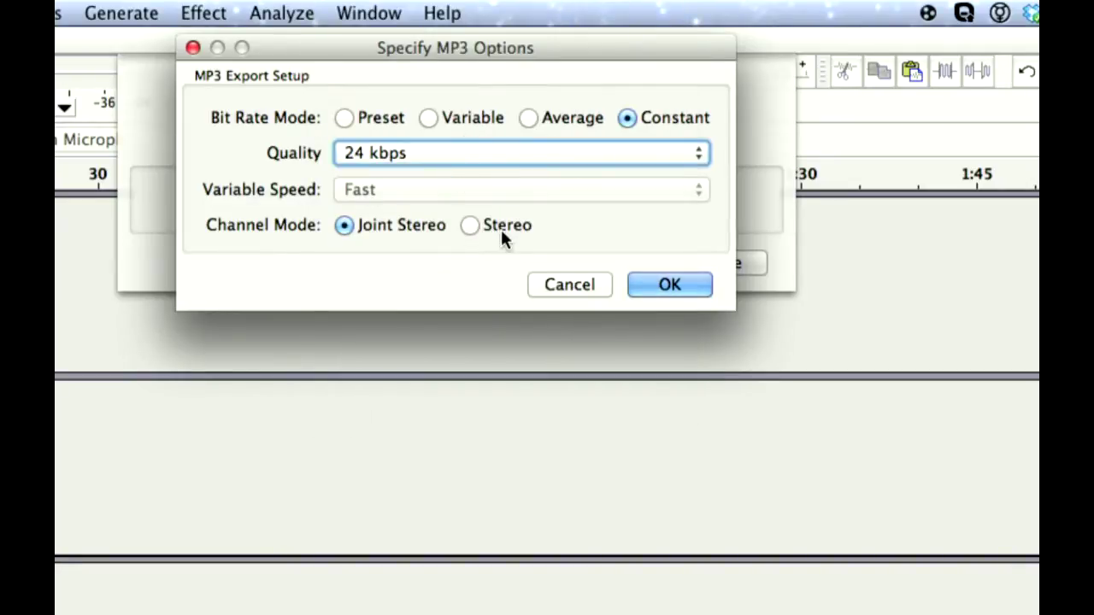
left_click(587, 285)
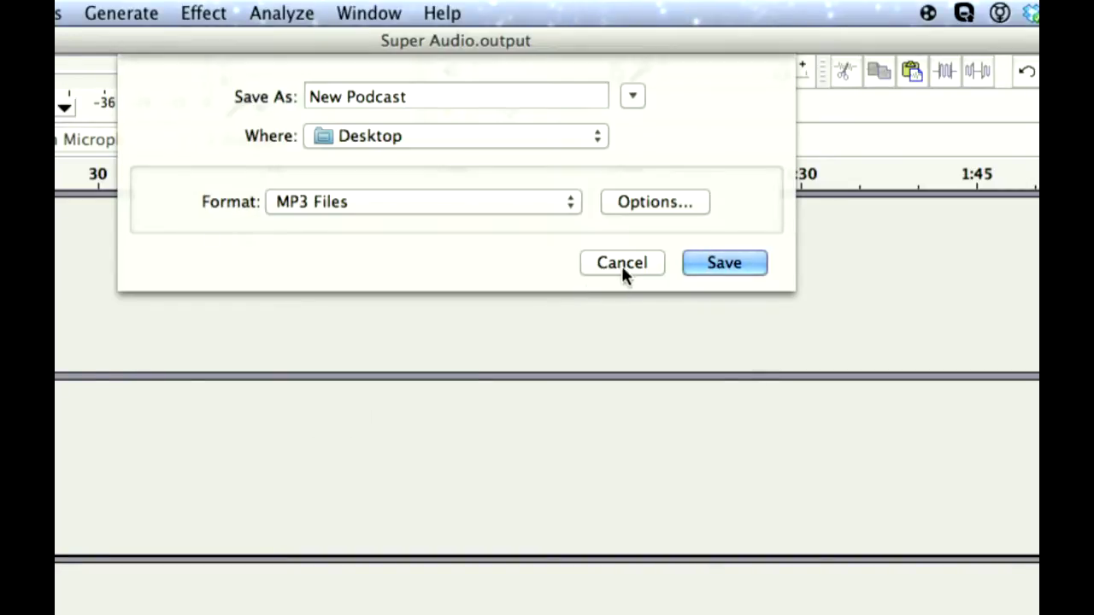
left_click(621, 263)
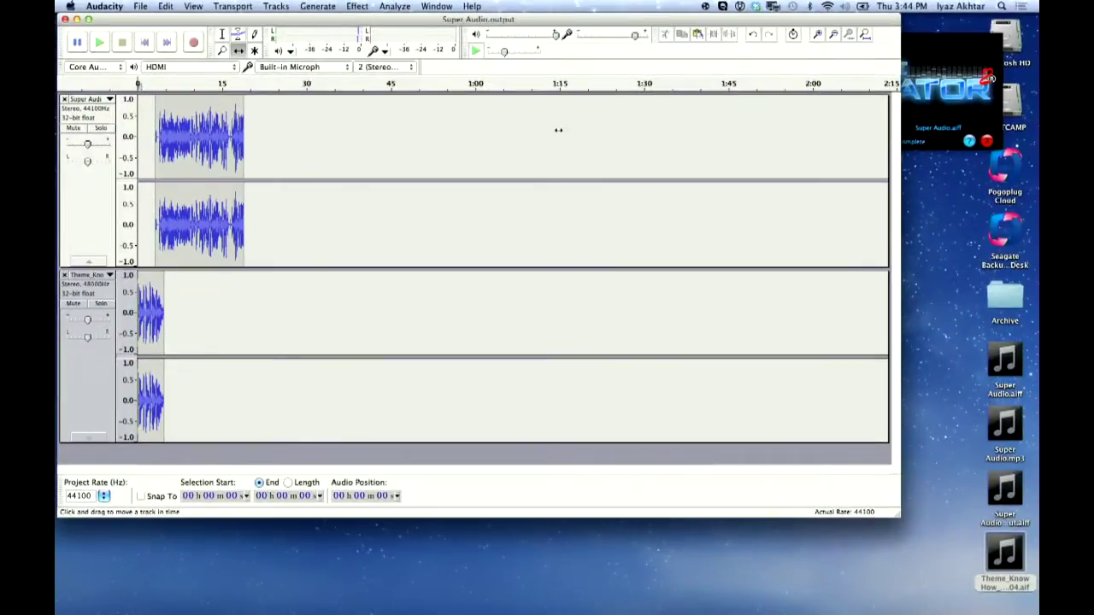